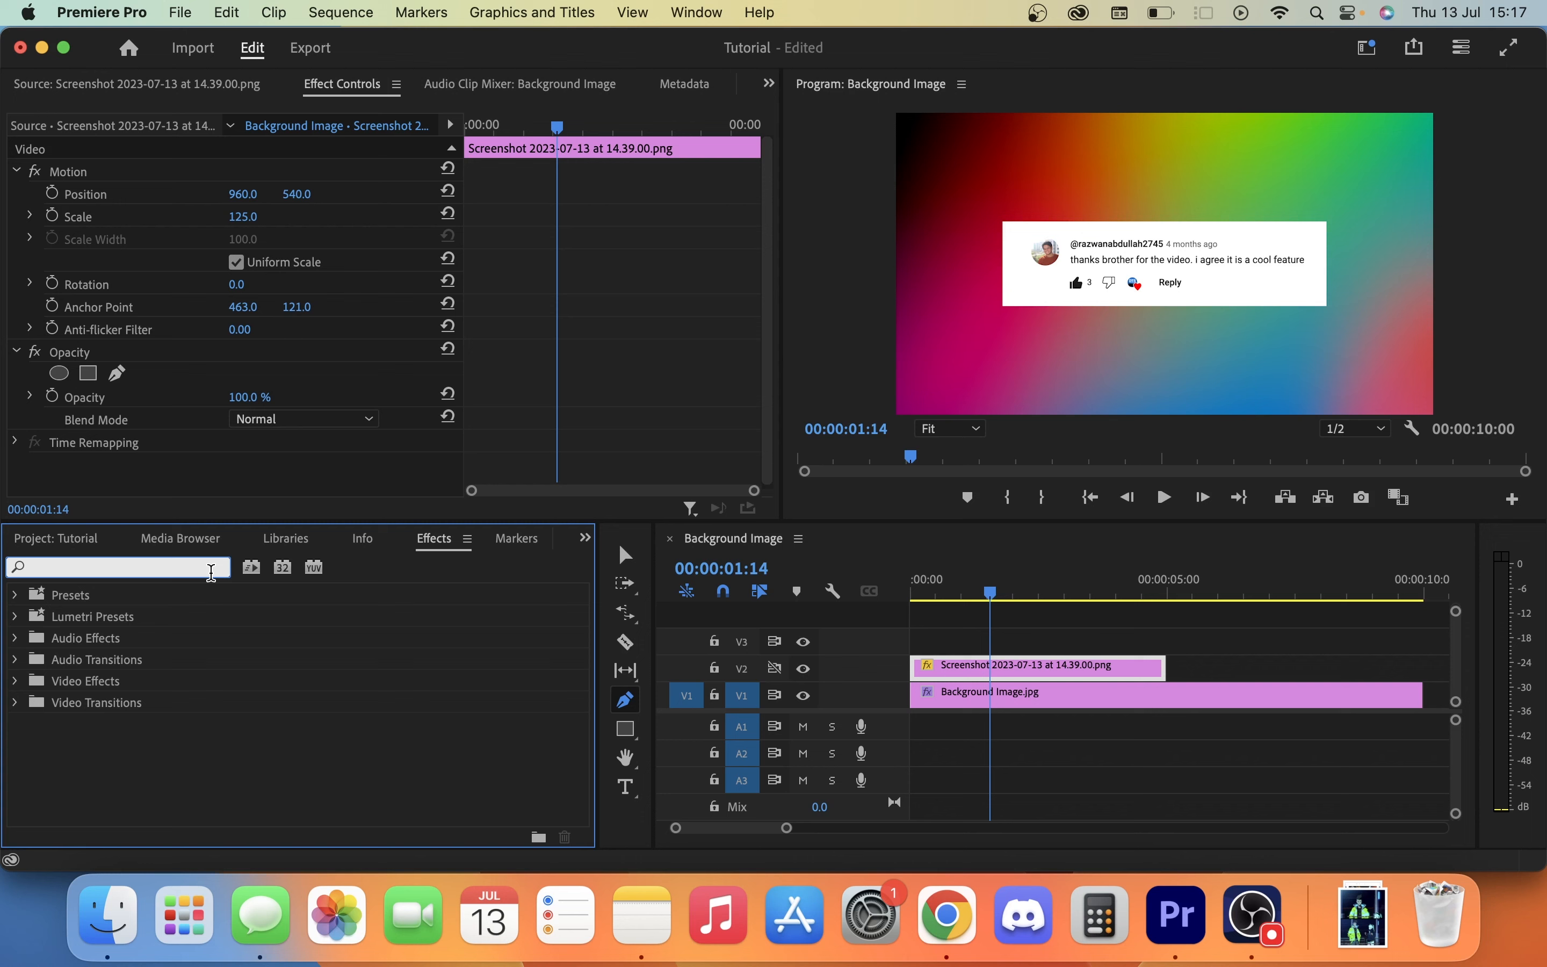
Find the Drop Shadow effect and apply it to the screenshot clip on track V2.
{"action": "type", "text": "drop"}
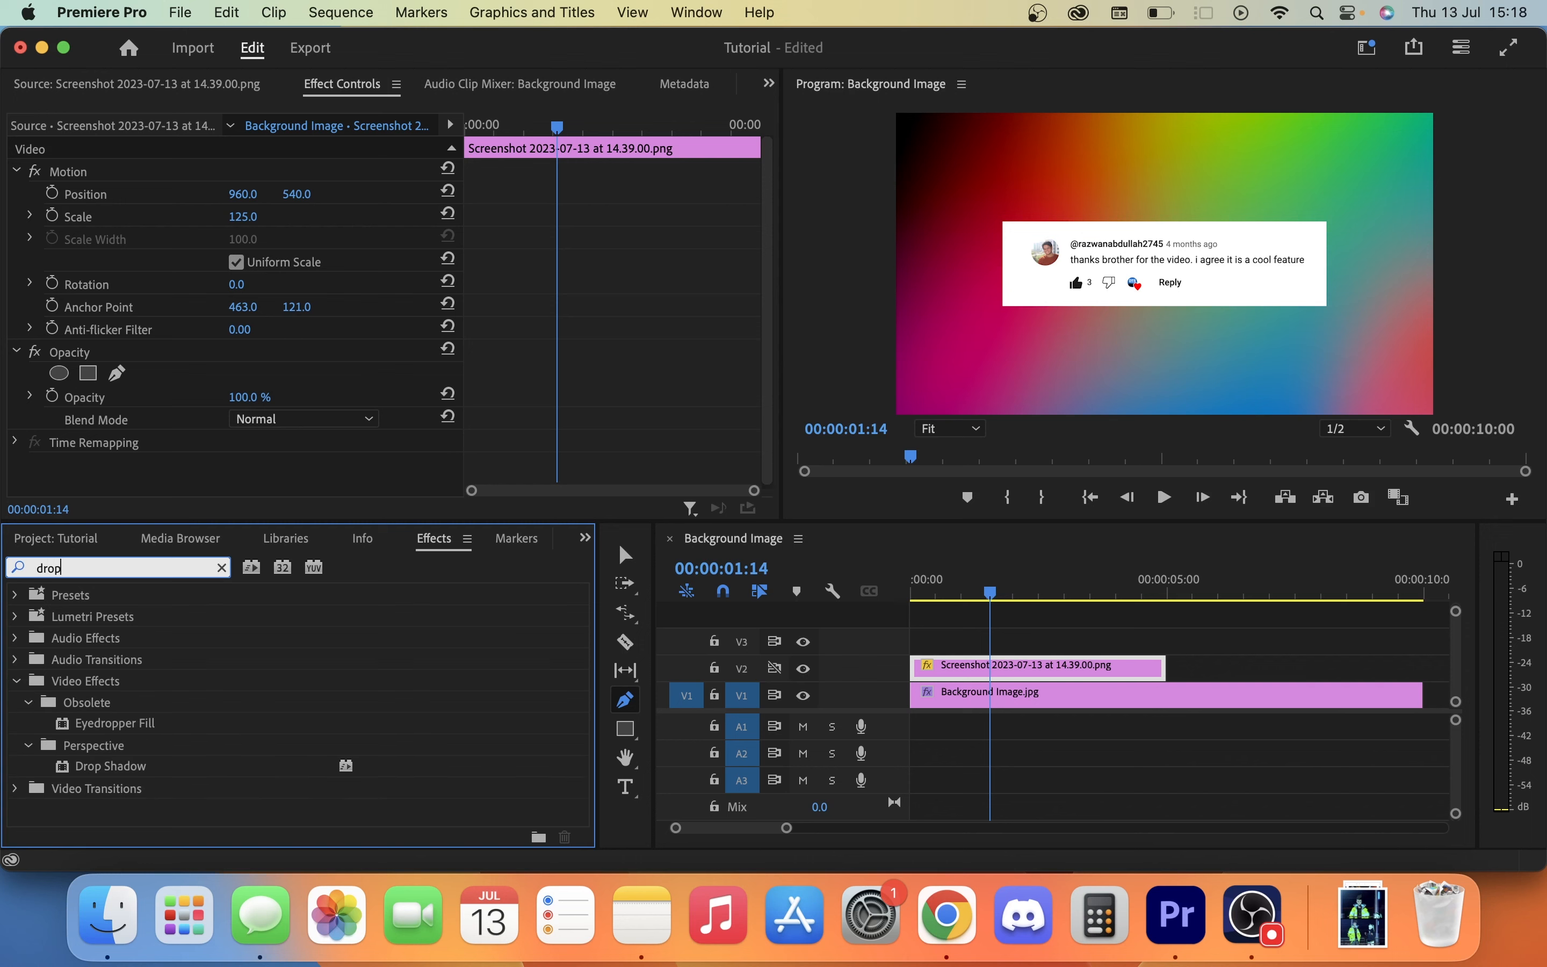
{"action": "left_click", "coordinate": [112, 768]}
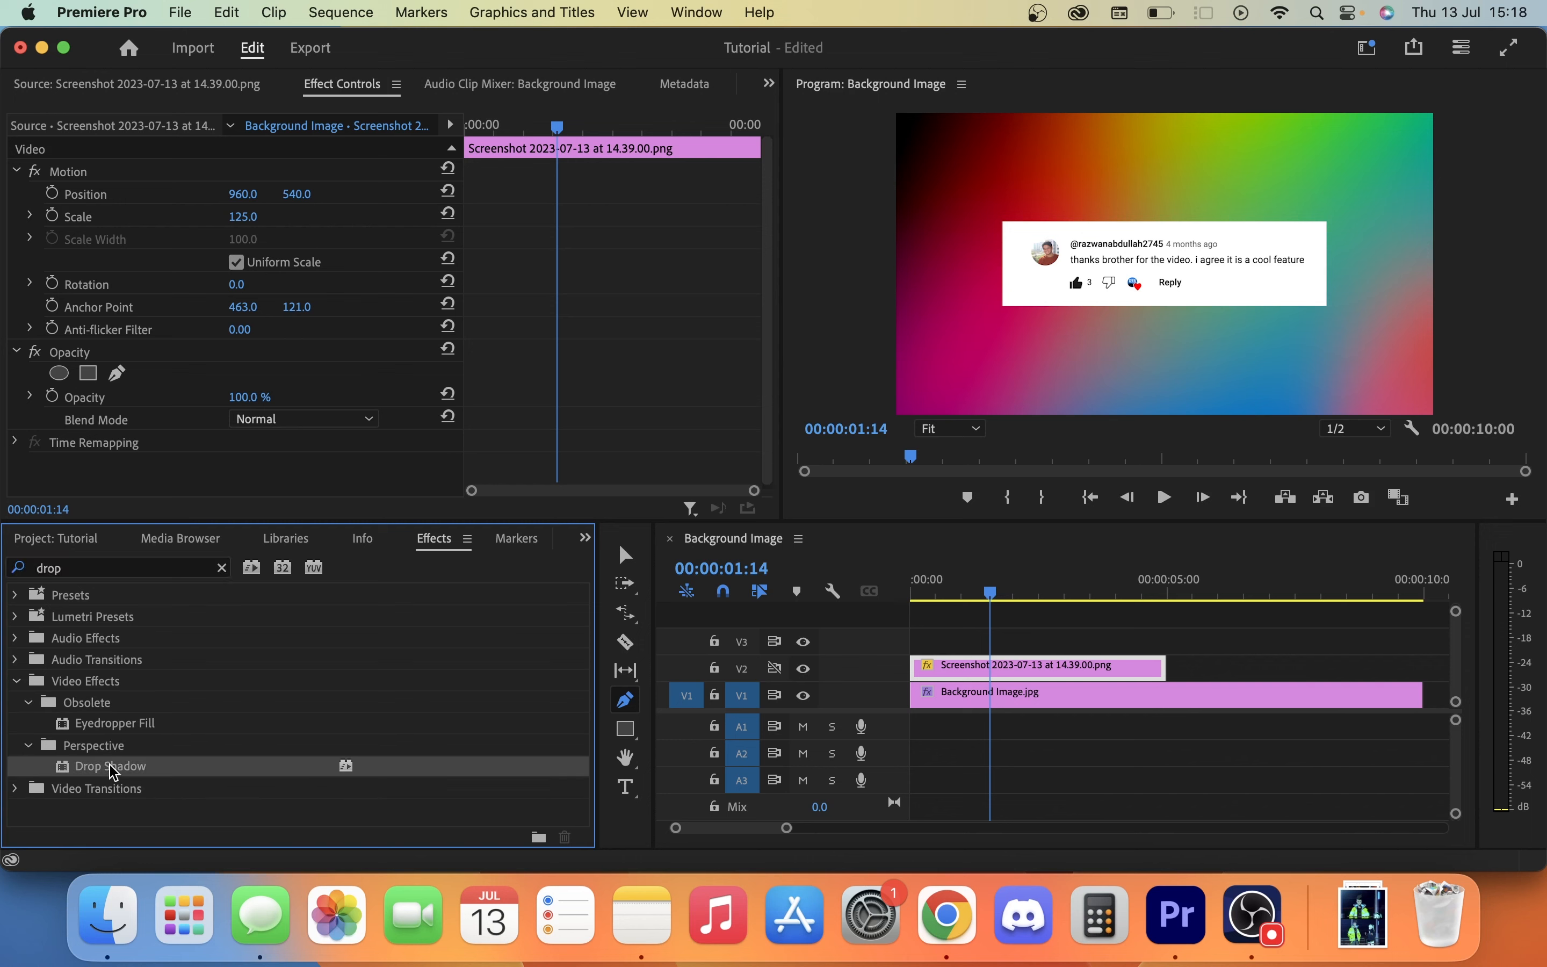
{"action": "left_click_drag", "start_coordinate": [113, 768], "coordinate": [1003, 668]}
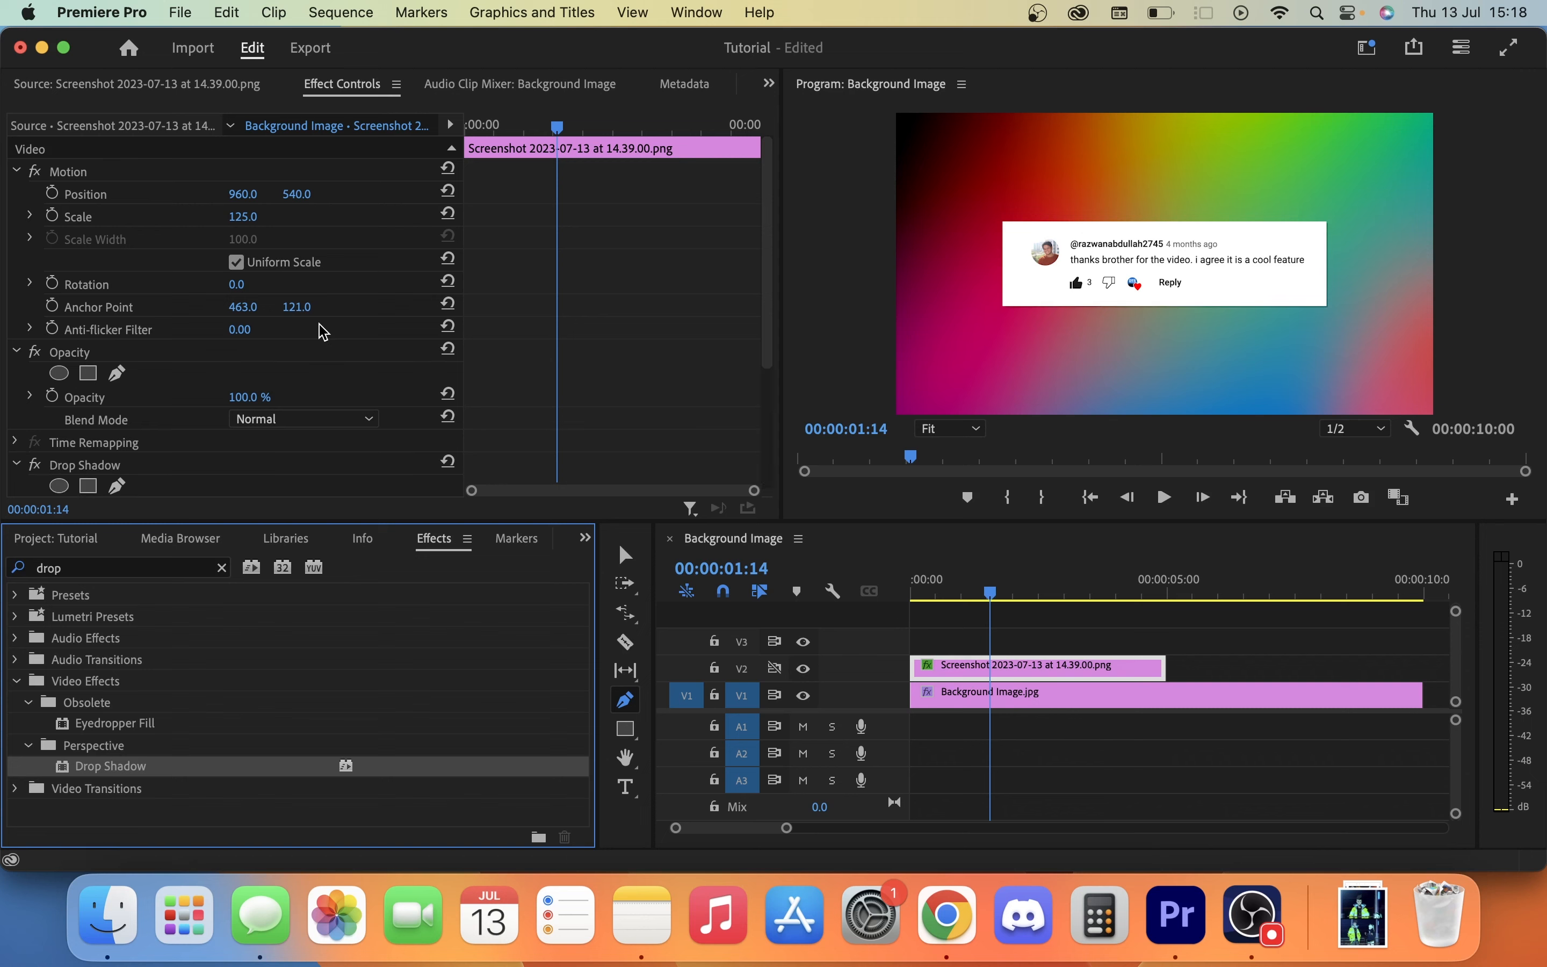
Set the drop shadow's color to bright cyan, hex 14E4FA.
{"action": "scroll", "coordinate": [324, 332], "scroll_direction": "down", "scroll_amount": 3}
{"action": "left_click", "coordinate": [241, 326]}
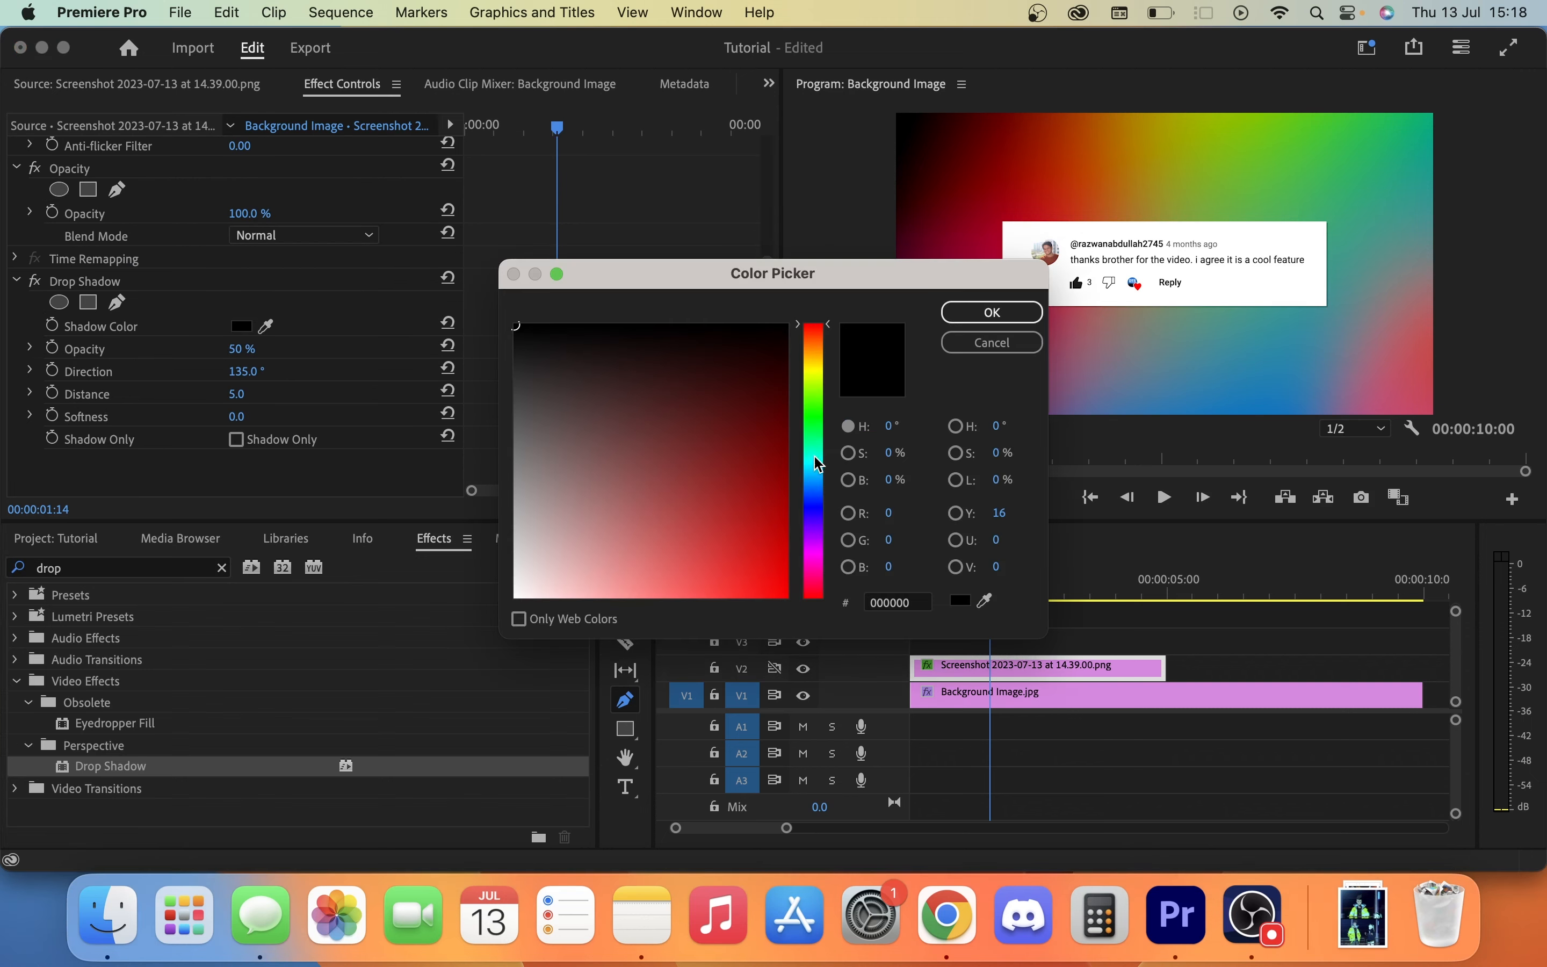
{"action": "left_click", "coordinate": [811, 470]}
{"action": "left_click", "coordinate": [770, 597]}
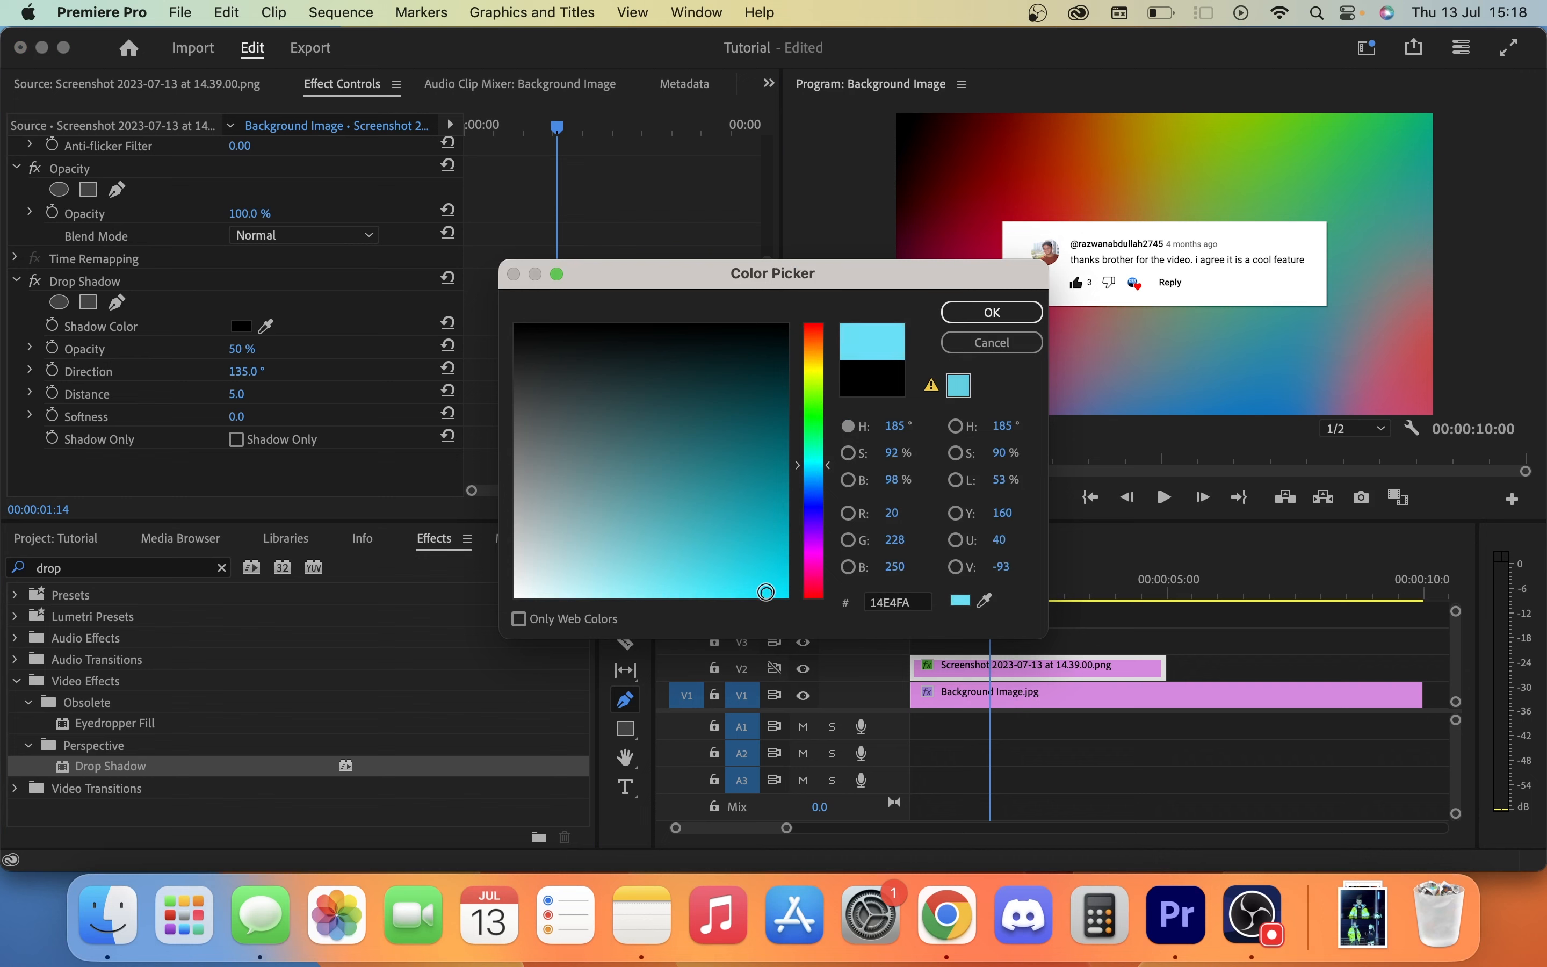
{"action": "left_click", "coordinate": [1019, 311]}
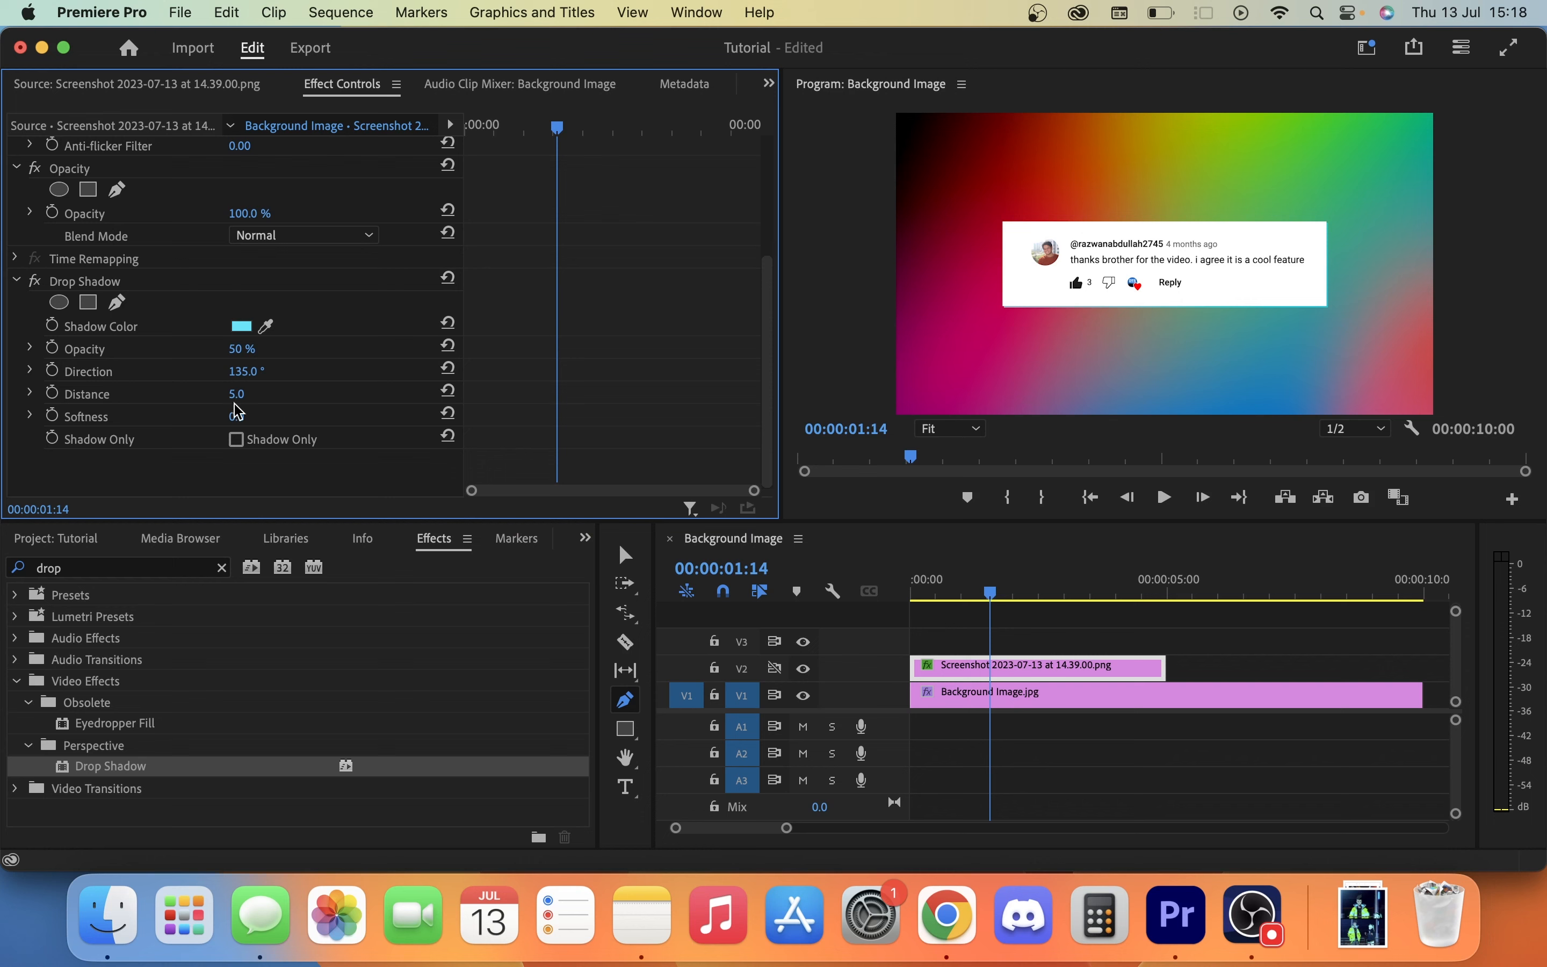
Set the drop shadow's opacity to 100% and its softness to 395.
{"action": "left_click", "coordinate": [243, 349]}
{"action": "type", "text": "100"}
{"action": "key", "text": "Return"}
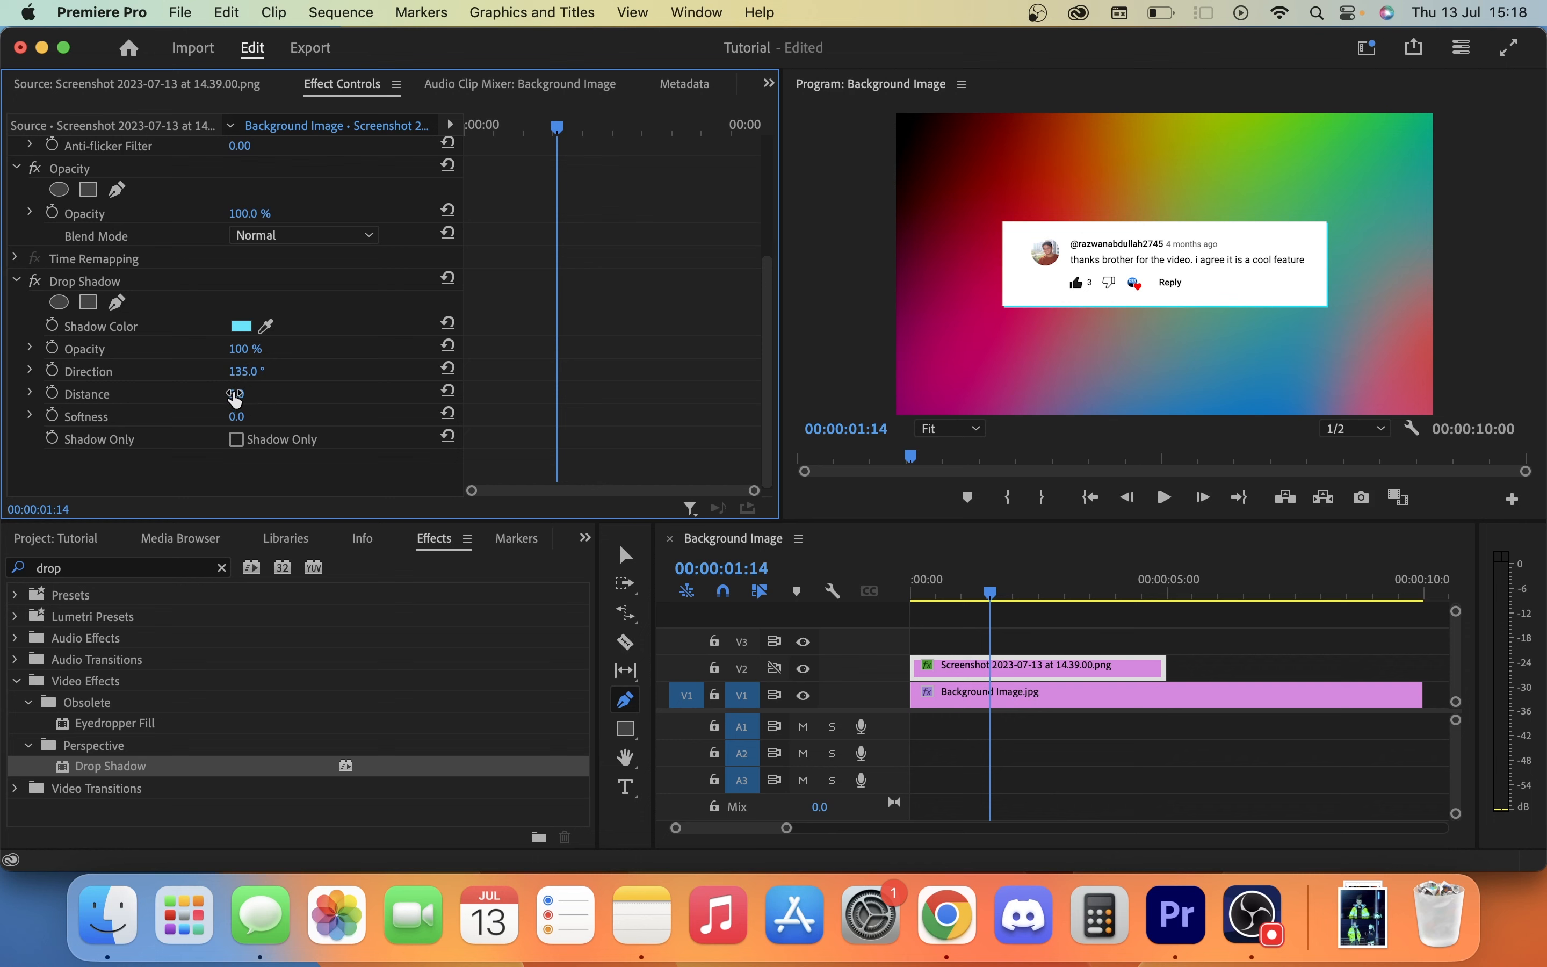
{"action": "left_click_drag", "start_coordinate": [238, 417], "coordinate": [381, 417]}
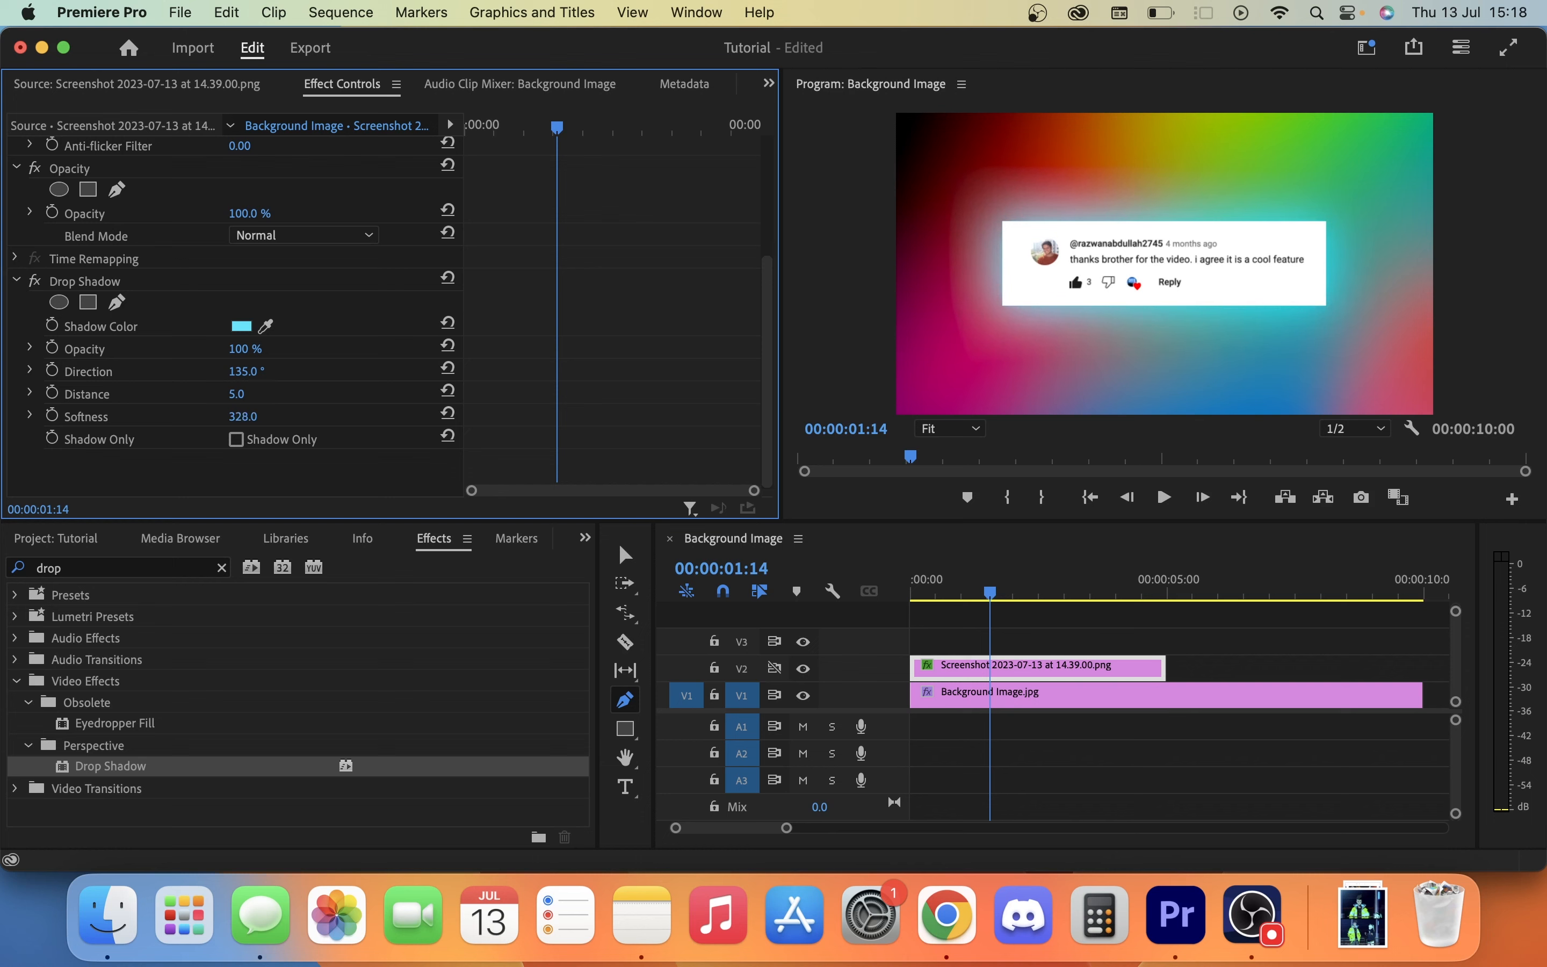
{"action": "left_click_drag", "start_coordinate": [388, 417], "coordinate": [403, 416]}
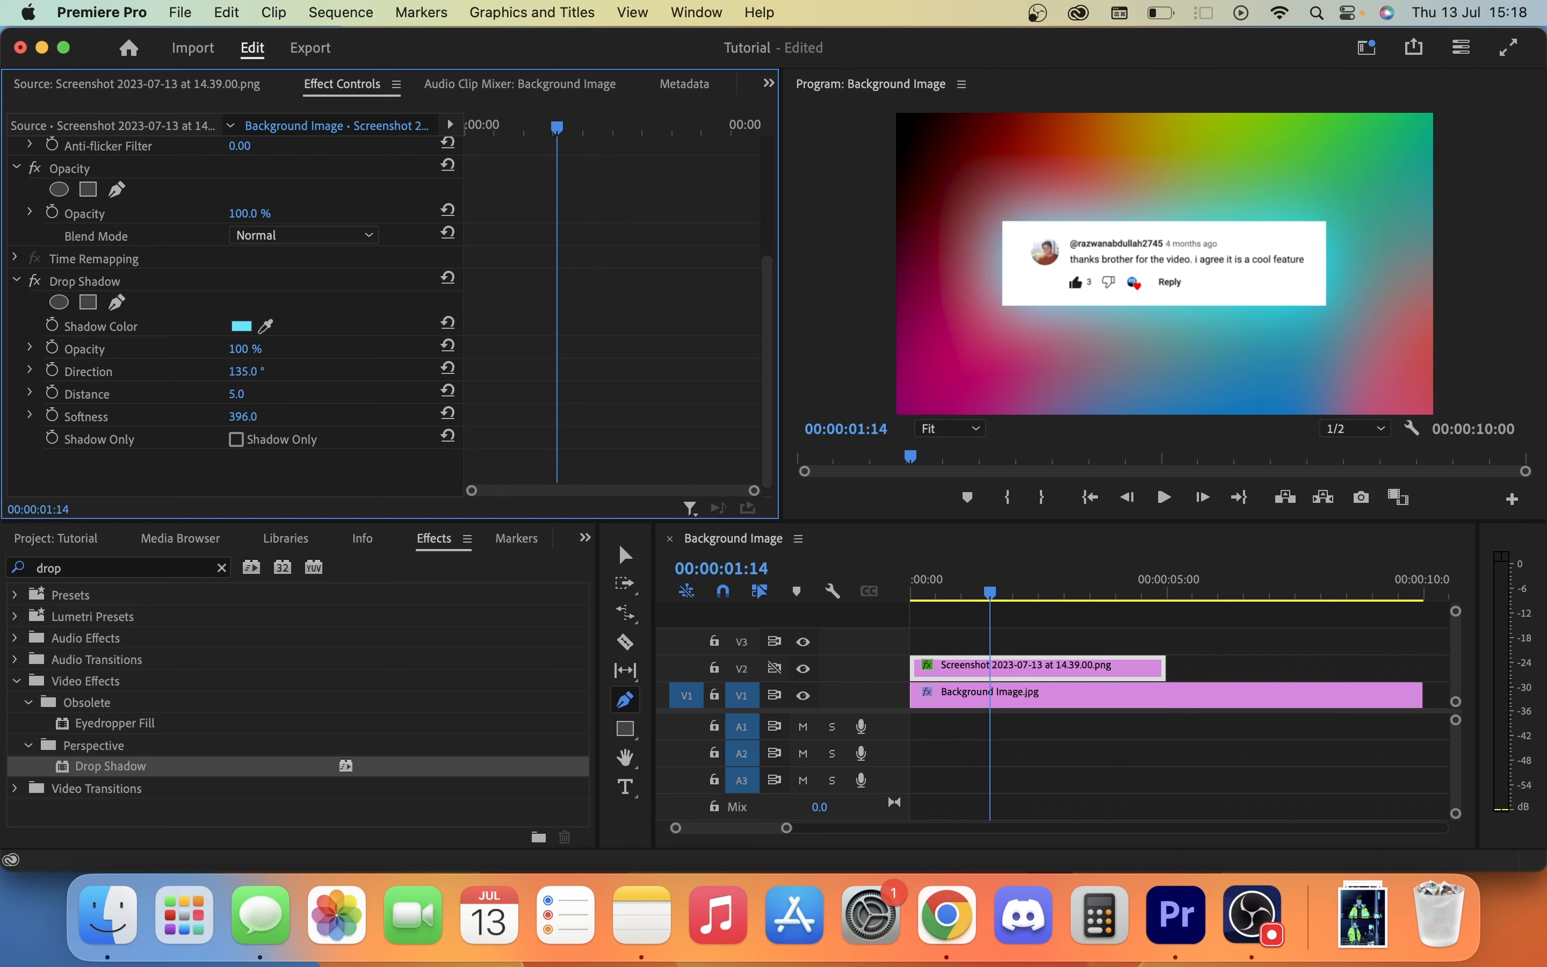
Hide the background image track V1 and give the drop shadow a softness of 0 and a distance of 51.
{"action": "left_click", "coordinate": [803, 695]}
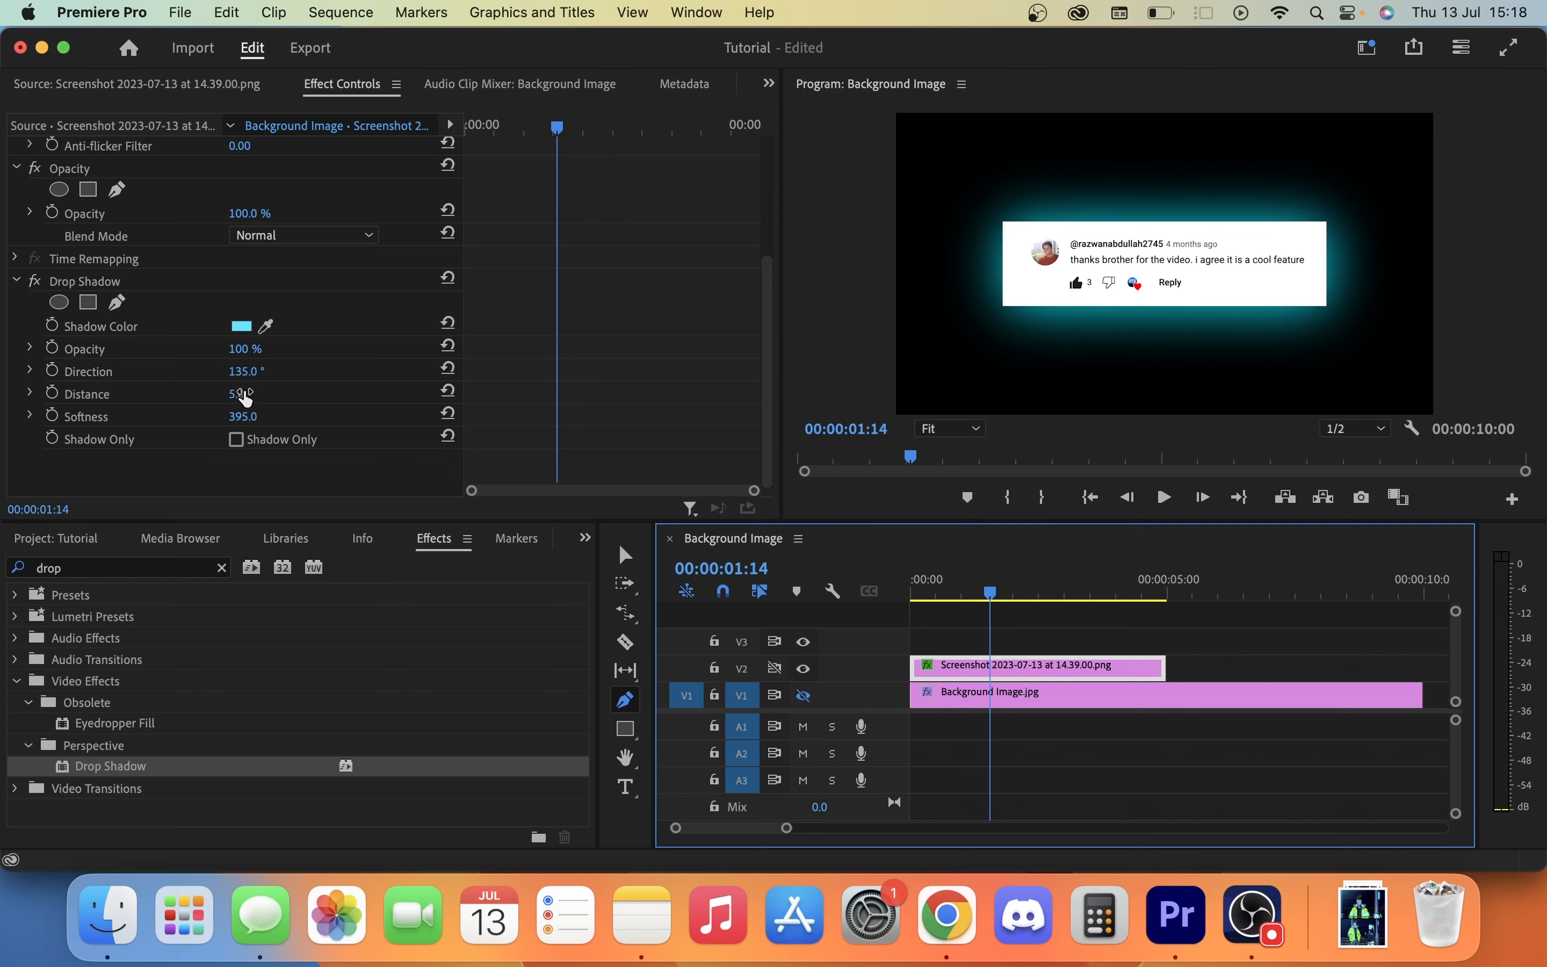
{"action": "left_click", "coordinate": [259, 416]}
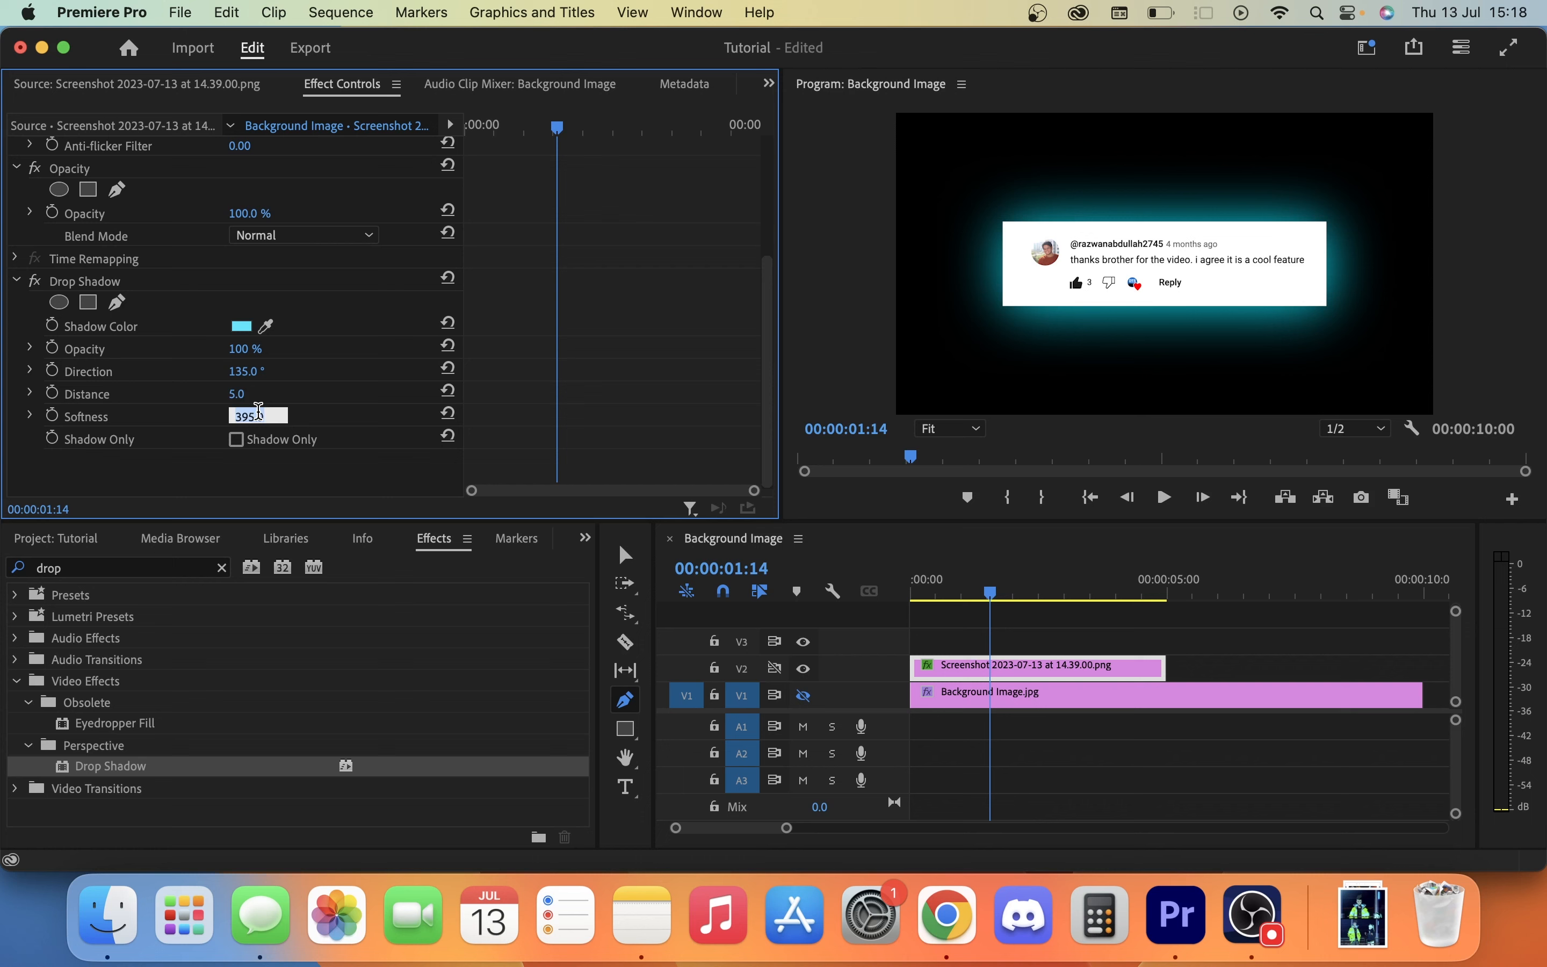
{"action": "type", "text": "0"}
{"action": "key", "text": "Return"}
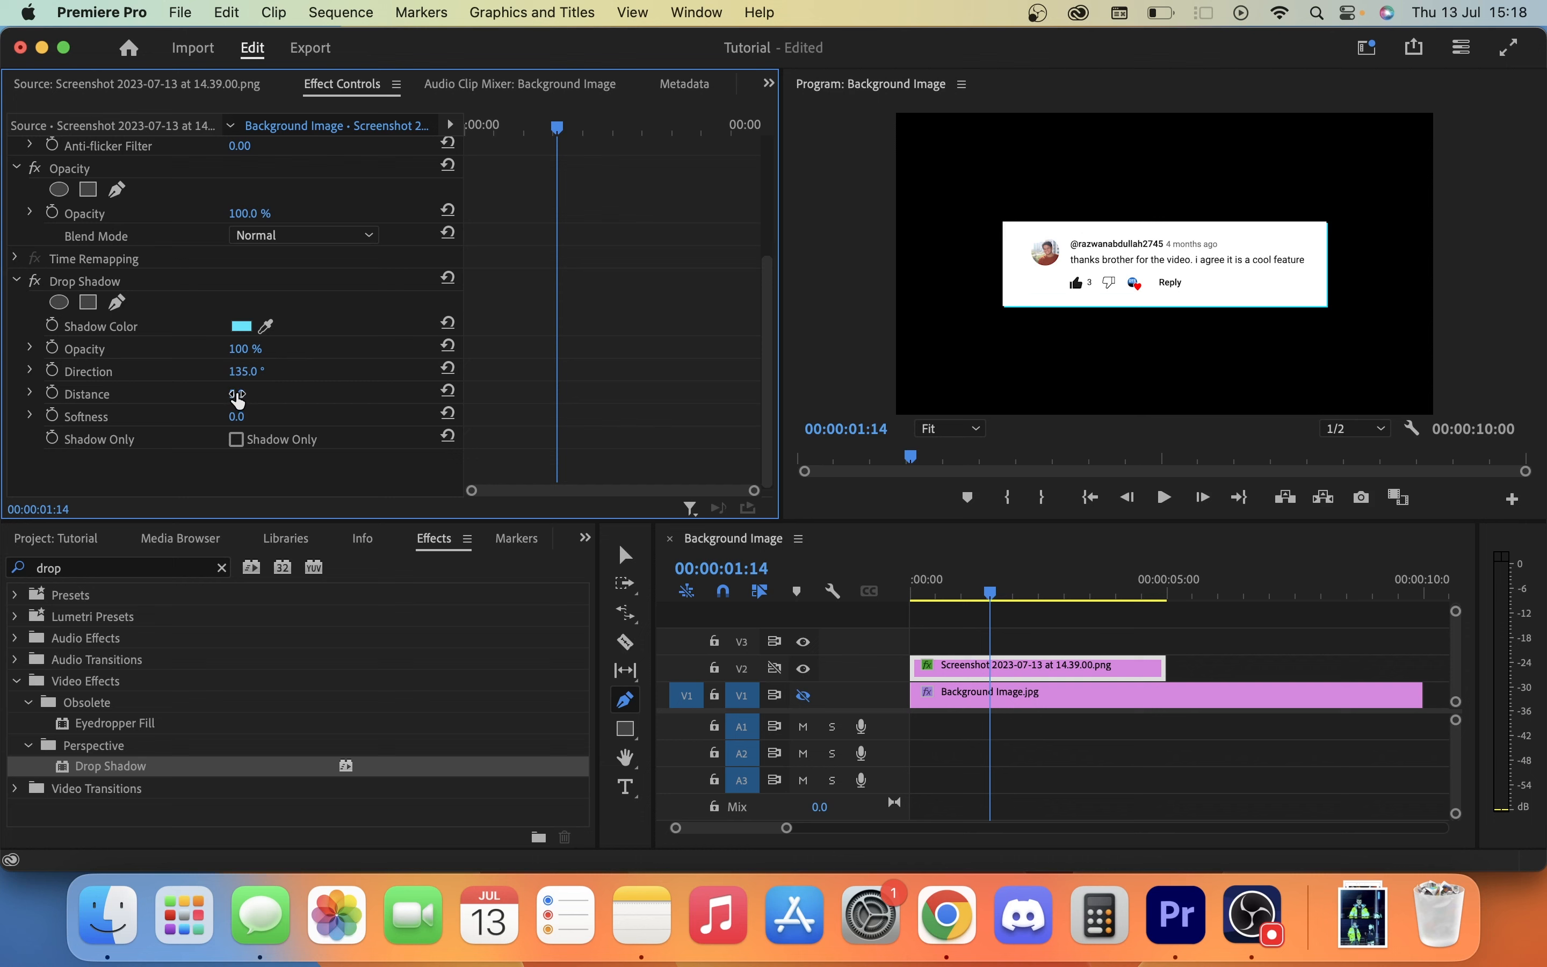
{"action": "left_click_drag", "start_coordinate": [236, 393], "coordinate": [262, 393]}
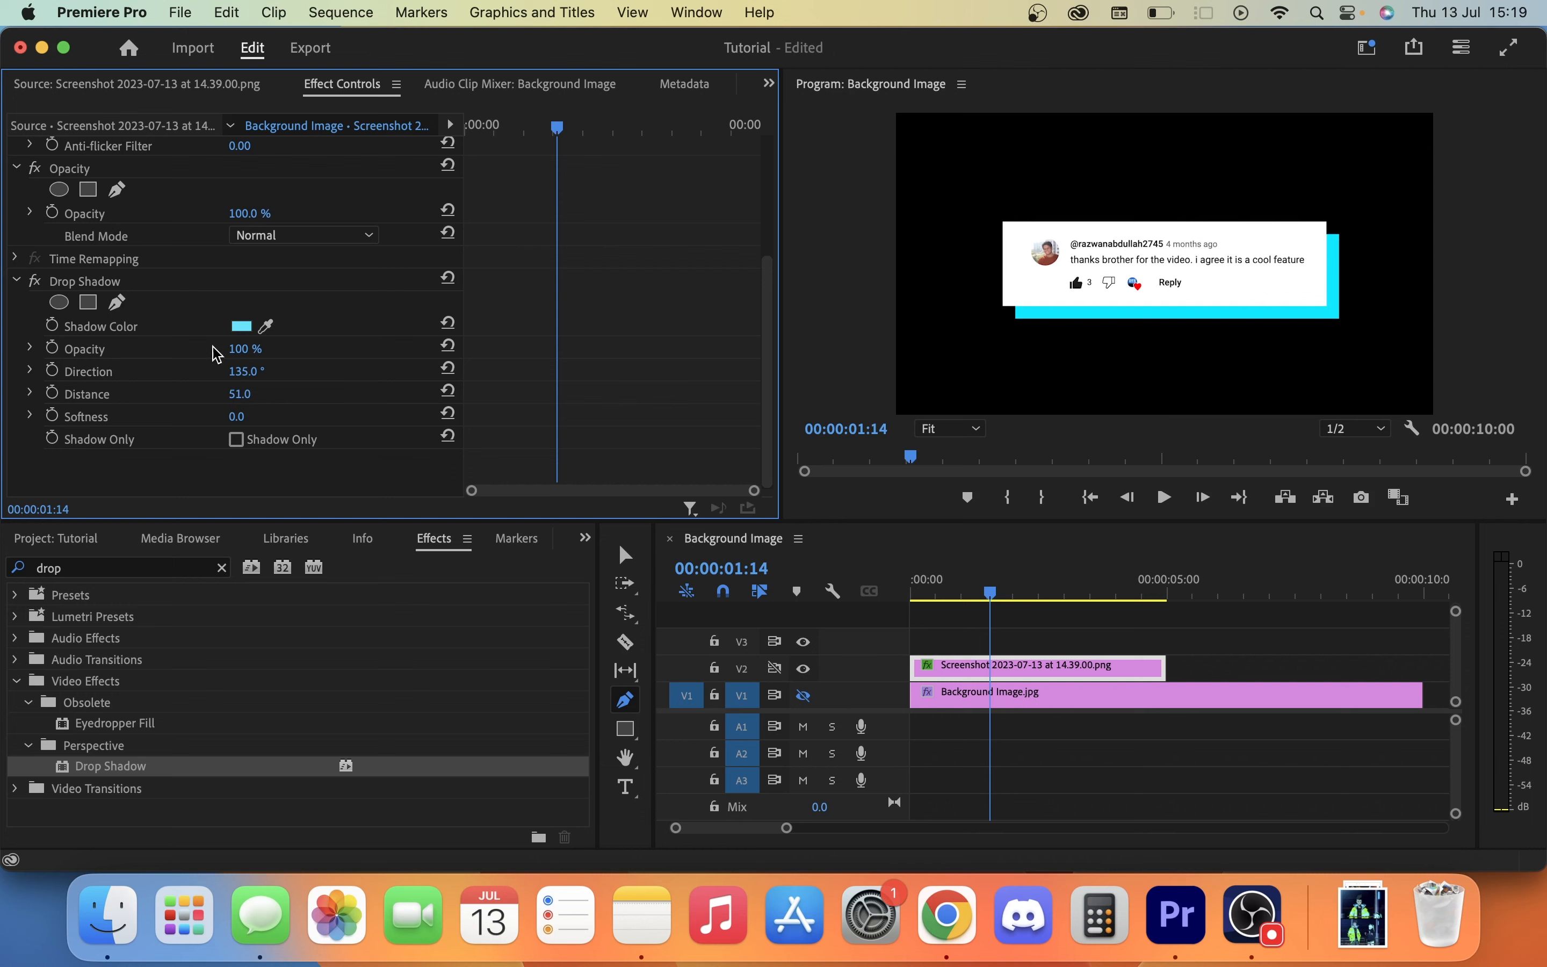
Set the drop shadow's opacity to 85% and its softness to 255.
{"action": "left_click", "coordinate": [258, 345]}
{"action": "type", "text": "85"}
{"action": "key", "text": "Return"}
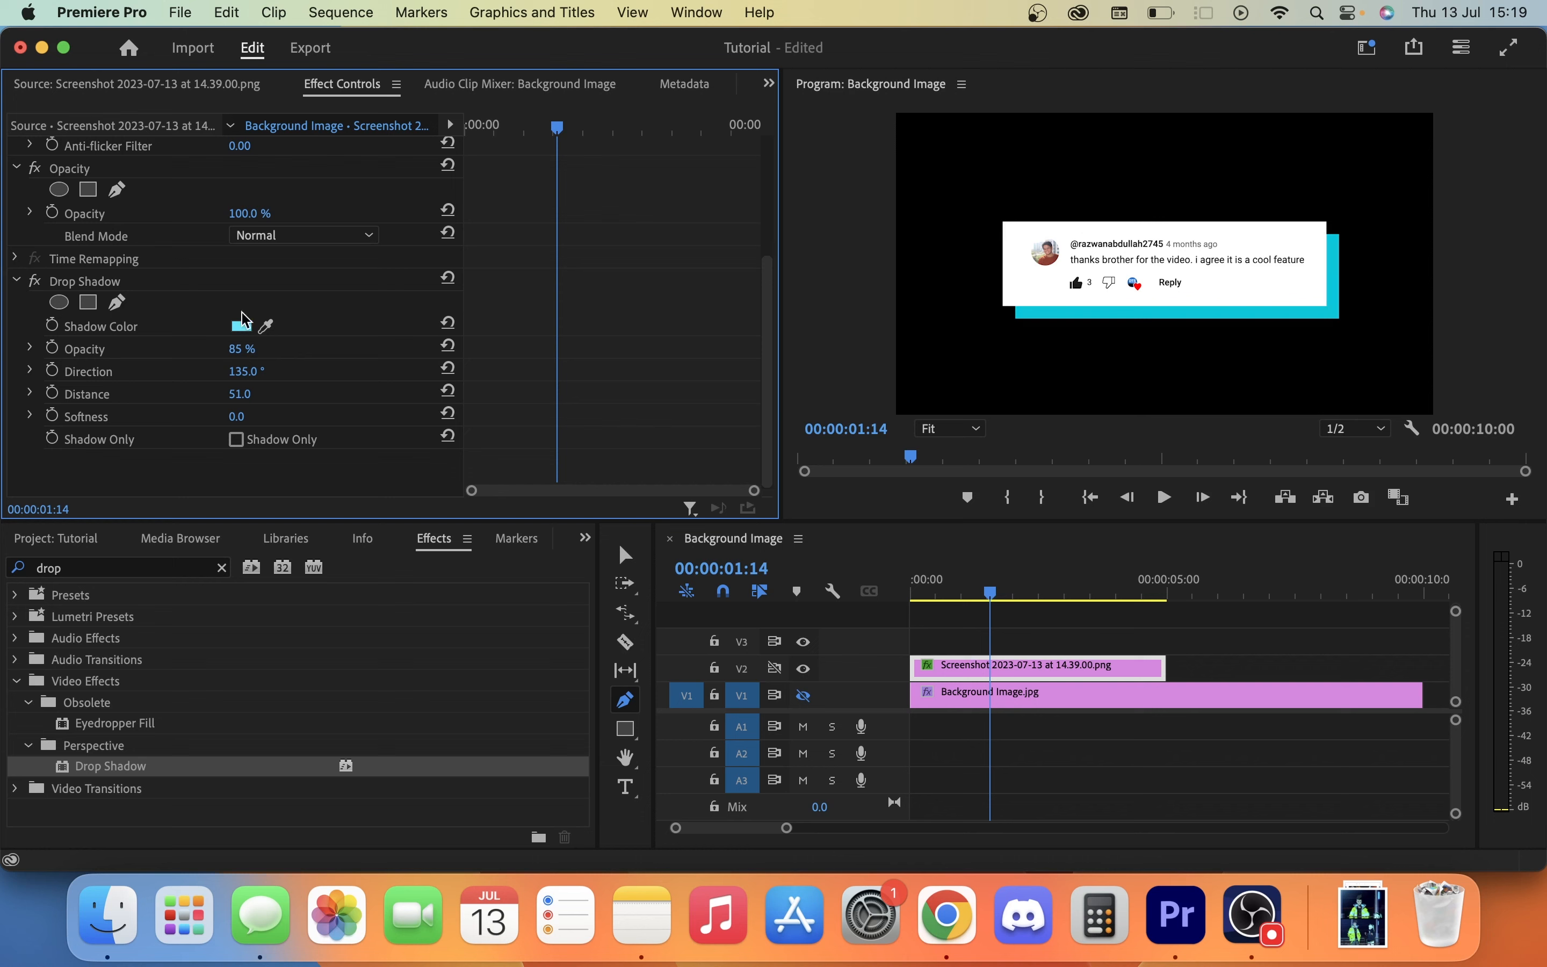
{"action": "left_click_drag", "start_coordinate": [239, 417], "coordinate": [258, 417]}
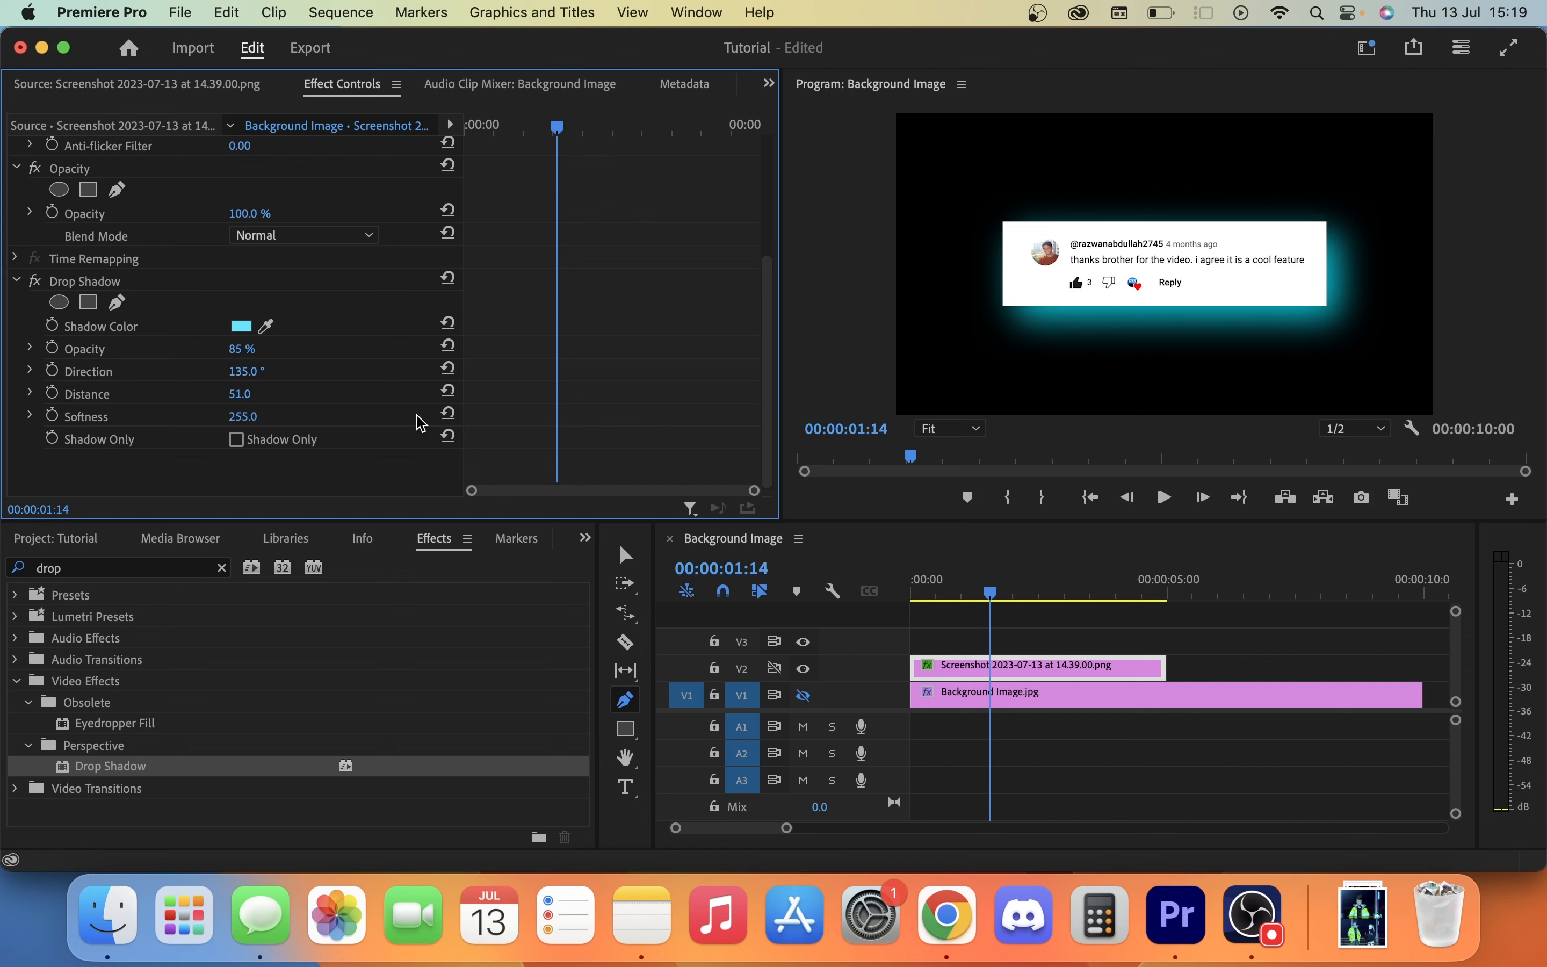
Animate the drop shadow's direction with keyframes from -135° at the clip's start to 135° at 00:00:05:00.
{"action": "left_click_drag", "start_coordinate": [246, 371], "coordinate": [185, 332]}
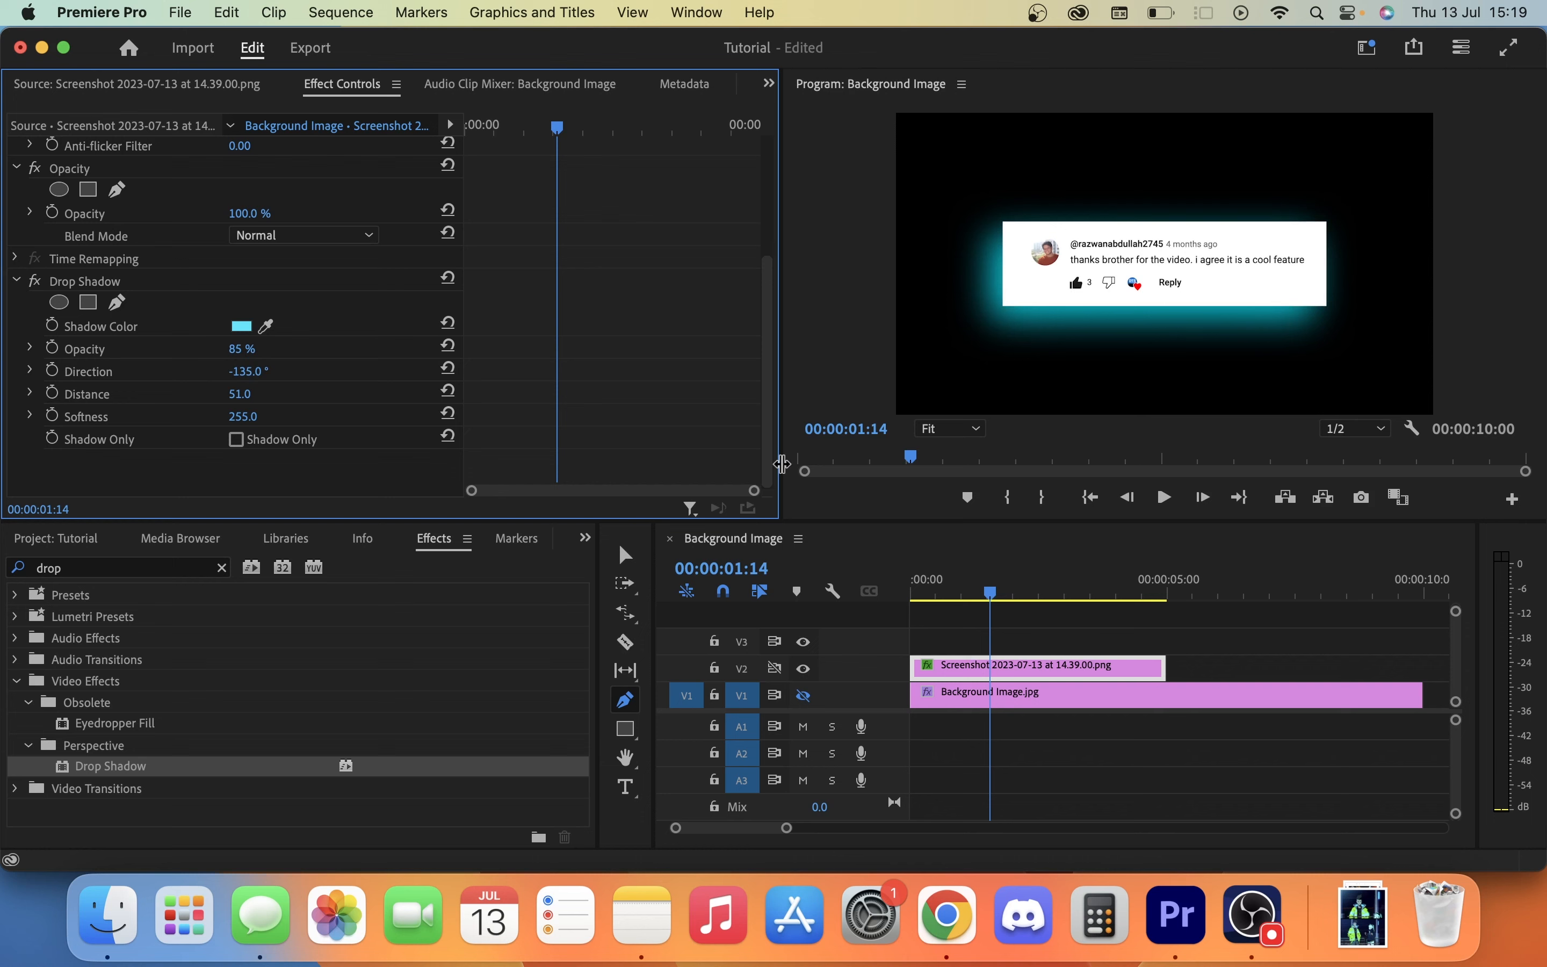
{"action": "left_click", "coordinate": [1090, 497]}
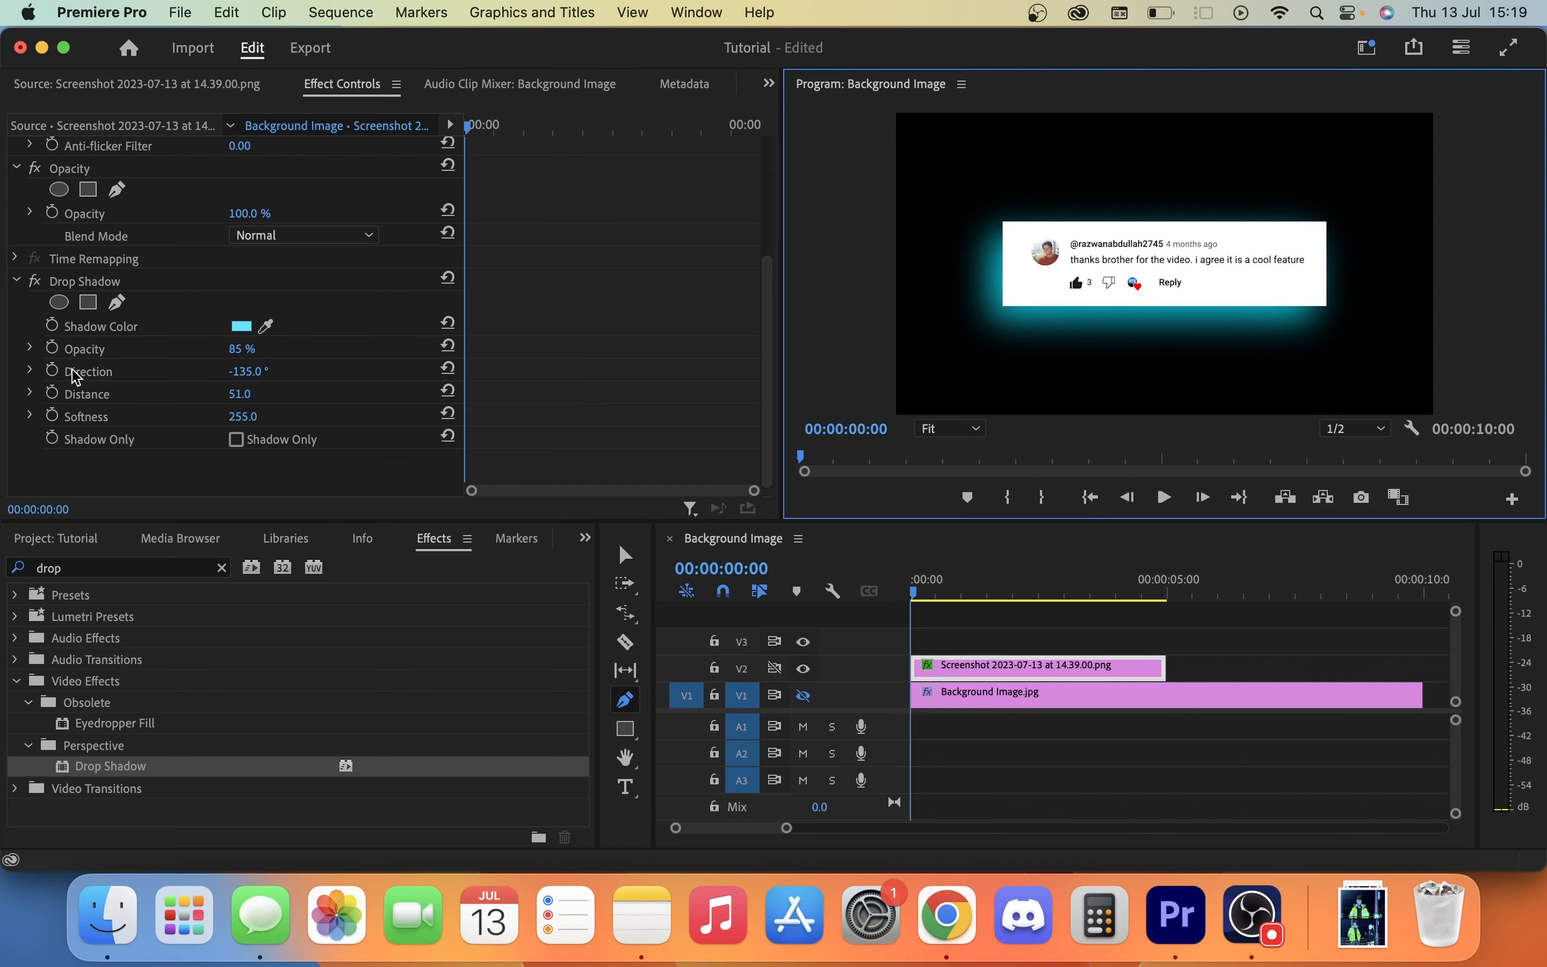
{"action": "left_click", "coordinate": [52, 370]}
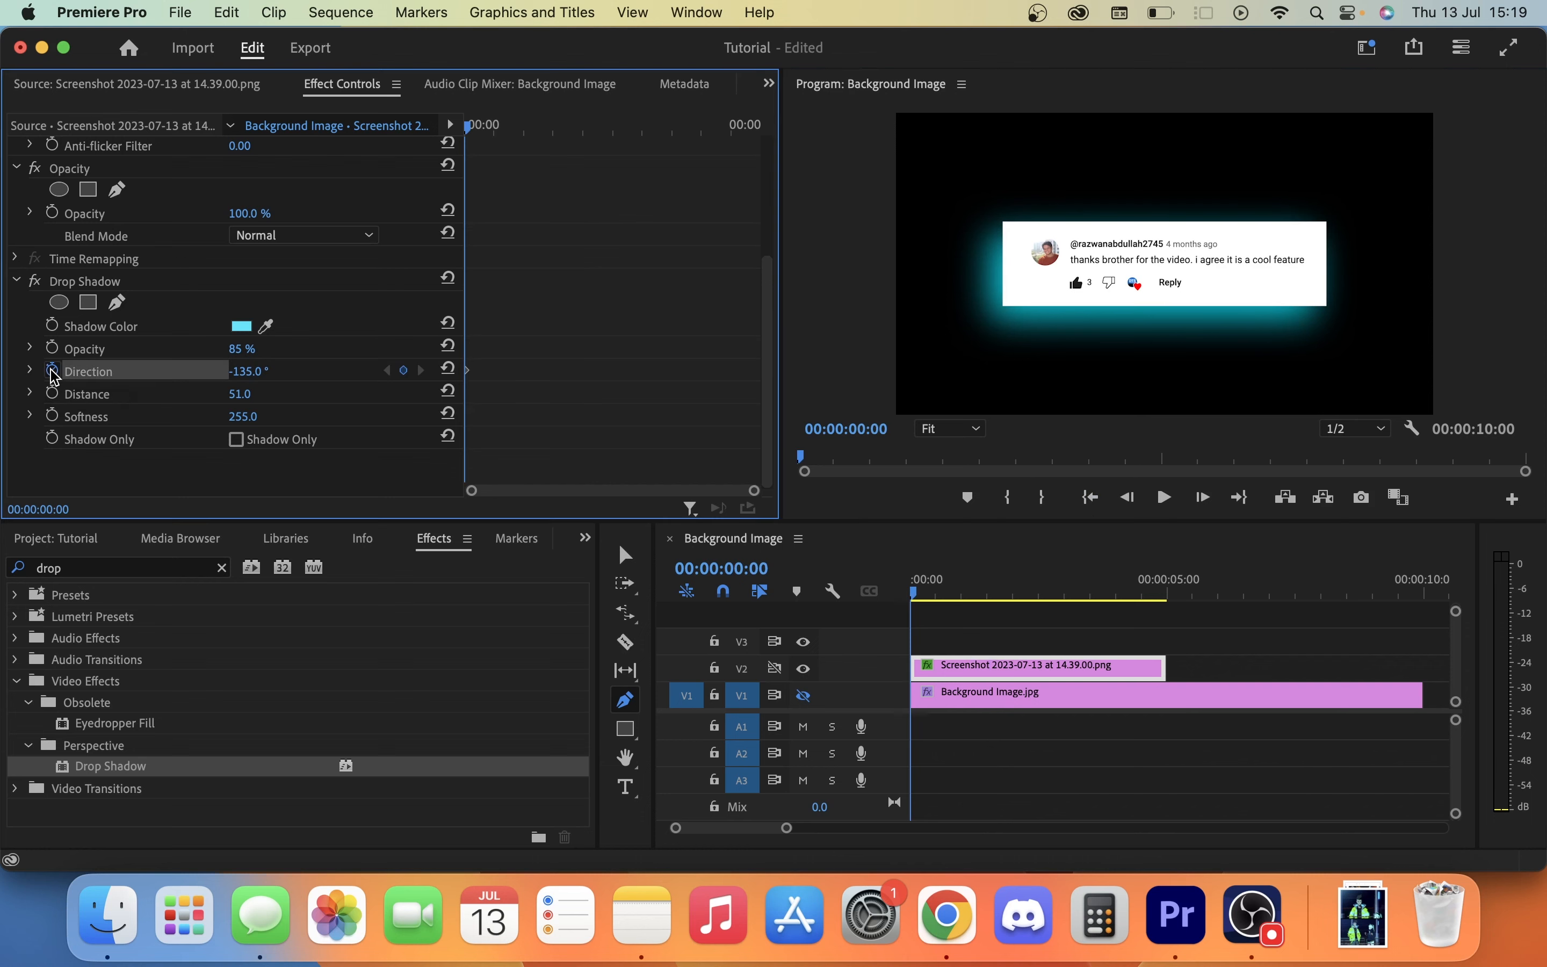
{"action": "left_click", "coordinate": [247, 371]}
{"action": "left_click_drag", "start_coordinate": [499, 131], "coordinate": [908, 111]}
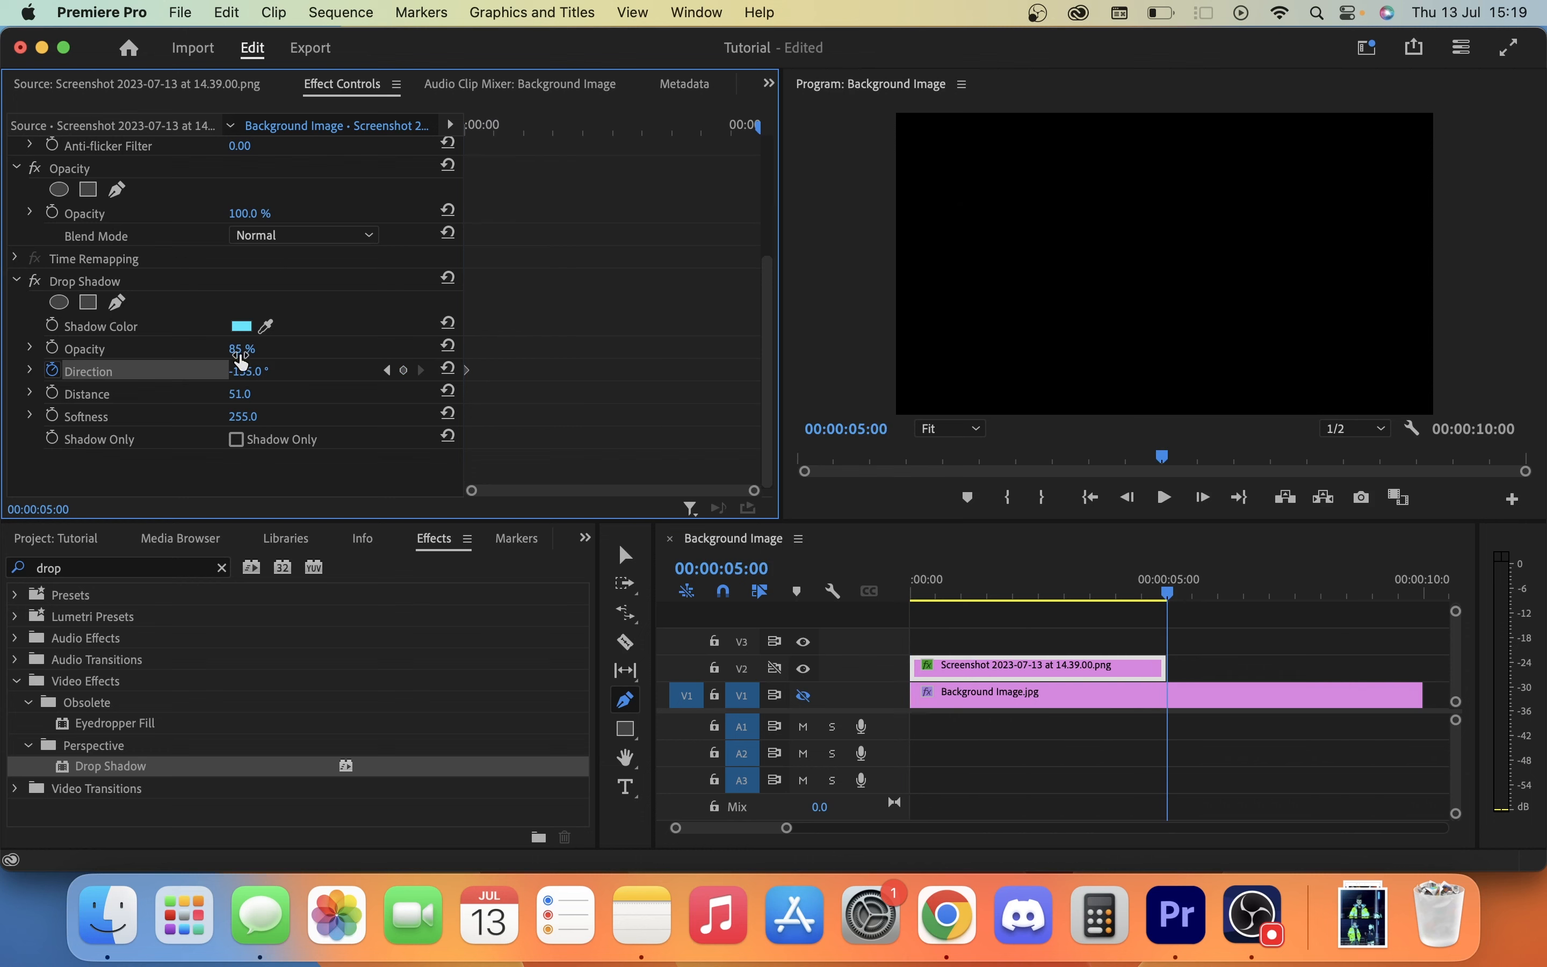
{"action": "type", "text": "135"}
{"action": "key", "text": "Return"}
Play back the shadow direction animation from the start and remove all of the direction keyframes.
{"action": "left_click", "coordinate": [1092, 500]}
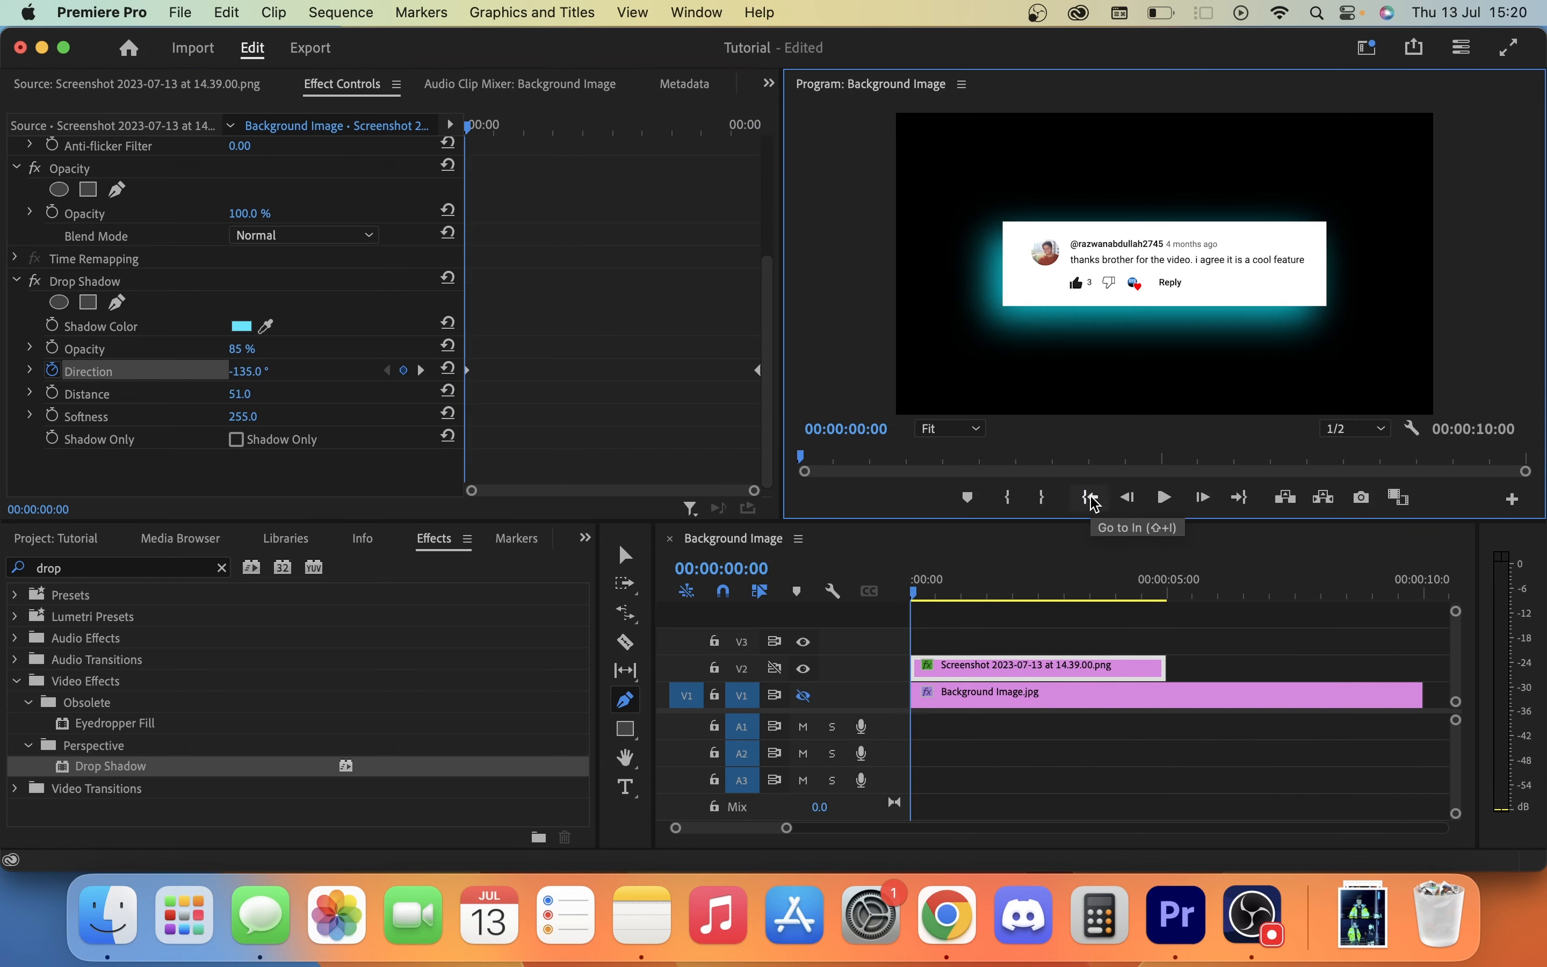
{"action": "key", "text": "space"}
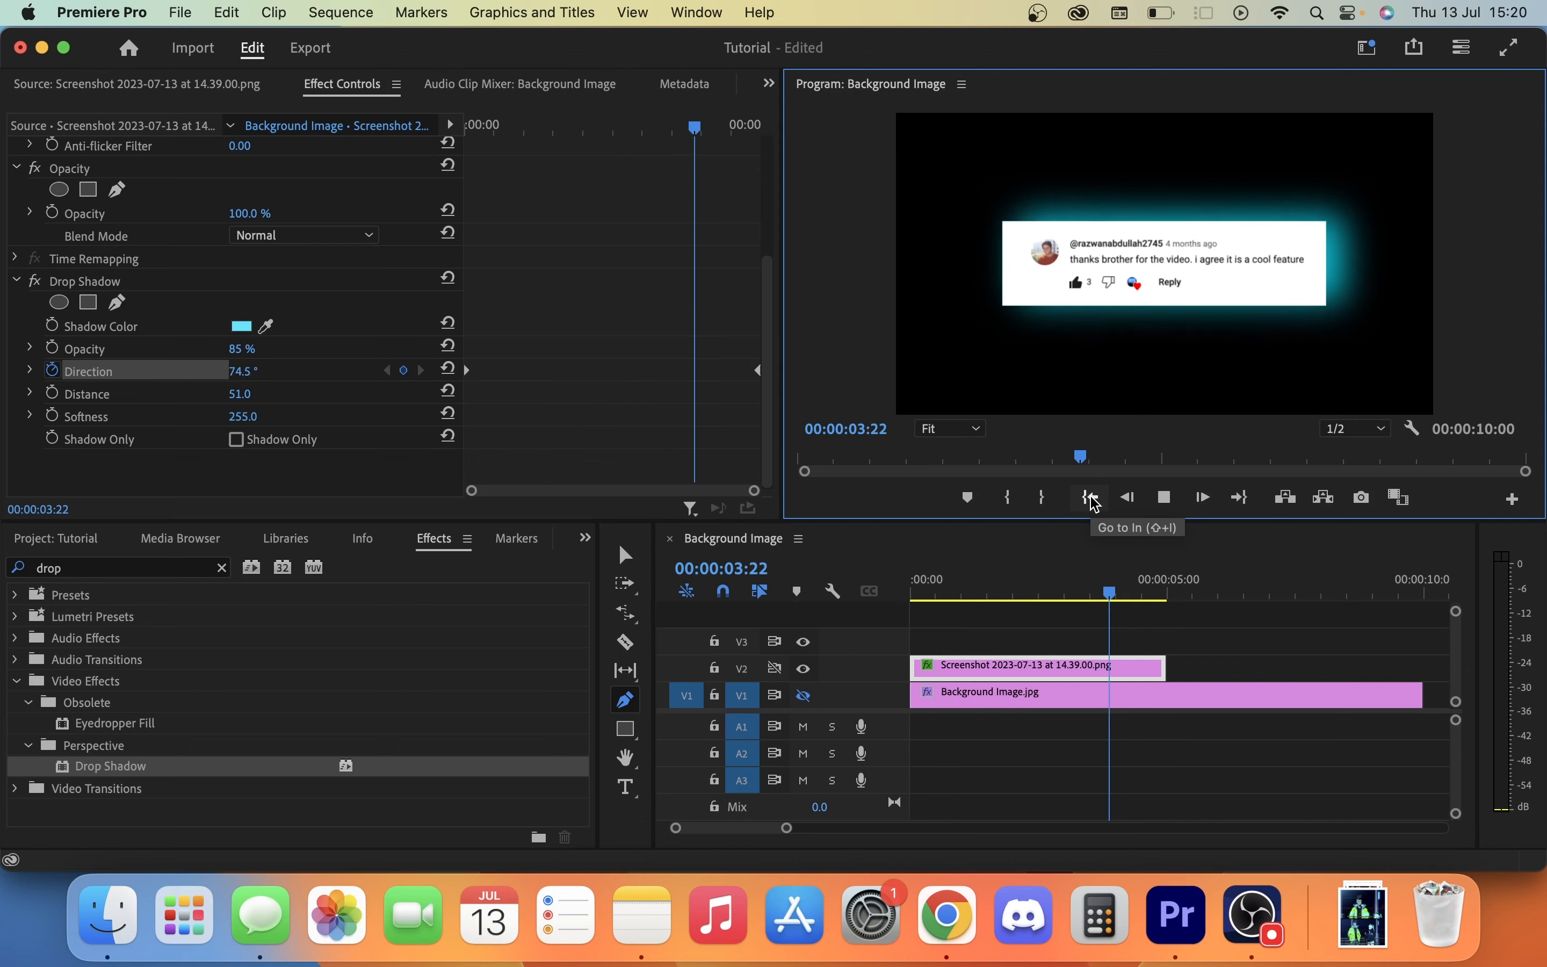
{"action": "key", "text": "space"}
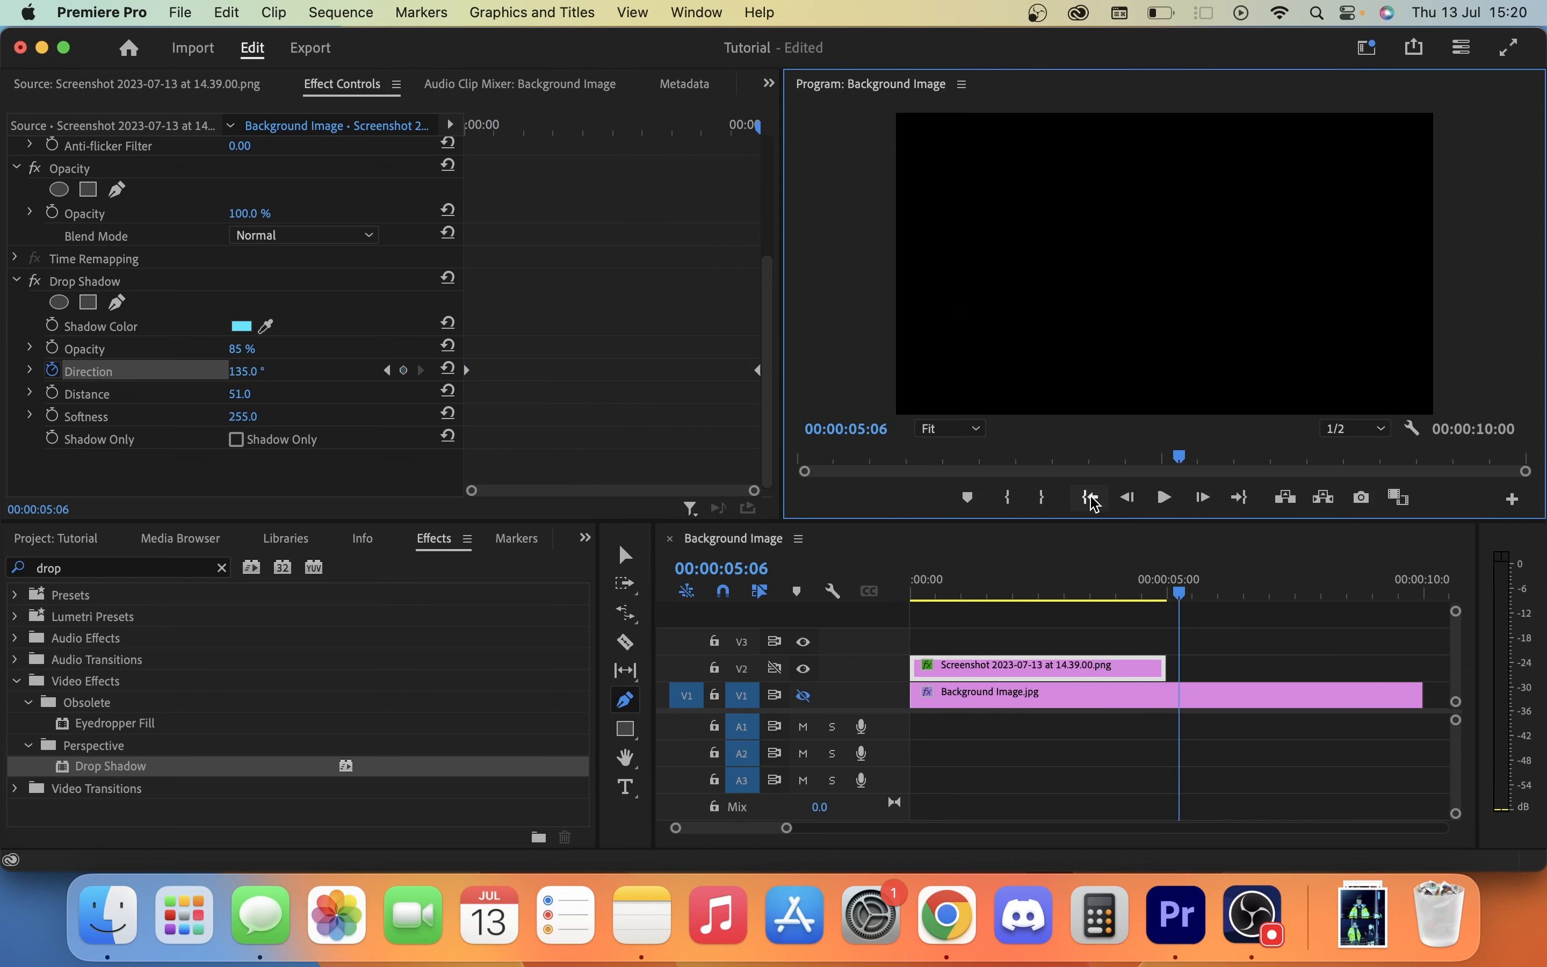
{"action": "left_click", "coordinate": [59, 372]}
{"action": "left_click", "coordinate": [925, 488]}
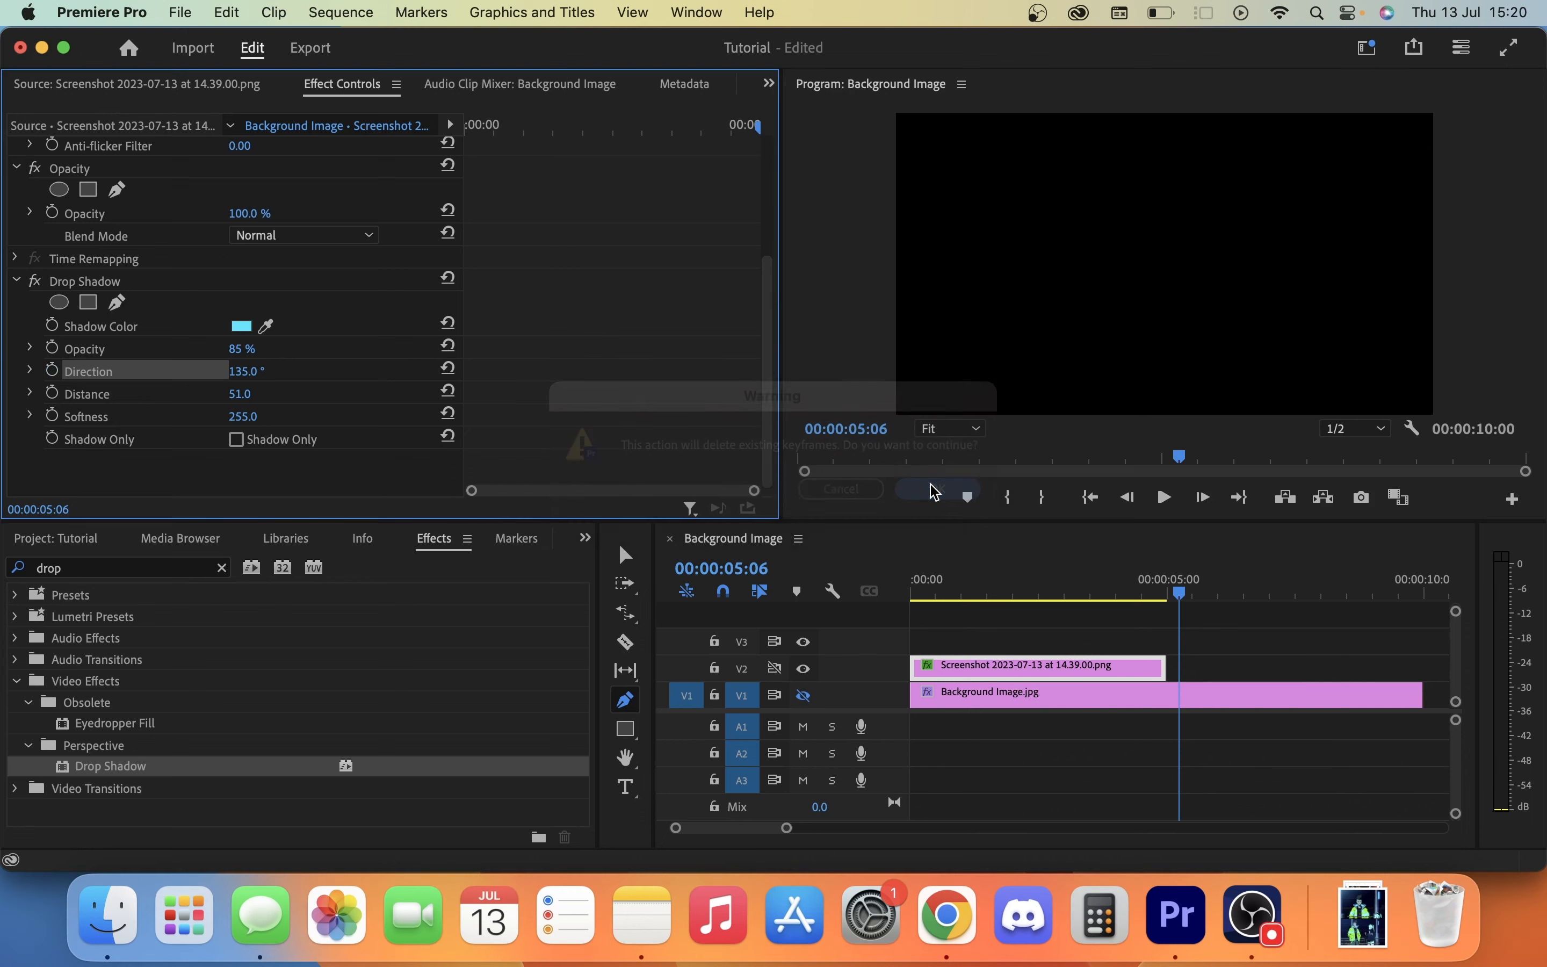
Return the playhead to the sequence start and apply the Basic 3D effect to the screenshot clip on V2.
{"action": "left_click", "coordinate": [1090, 498]}
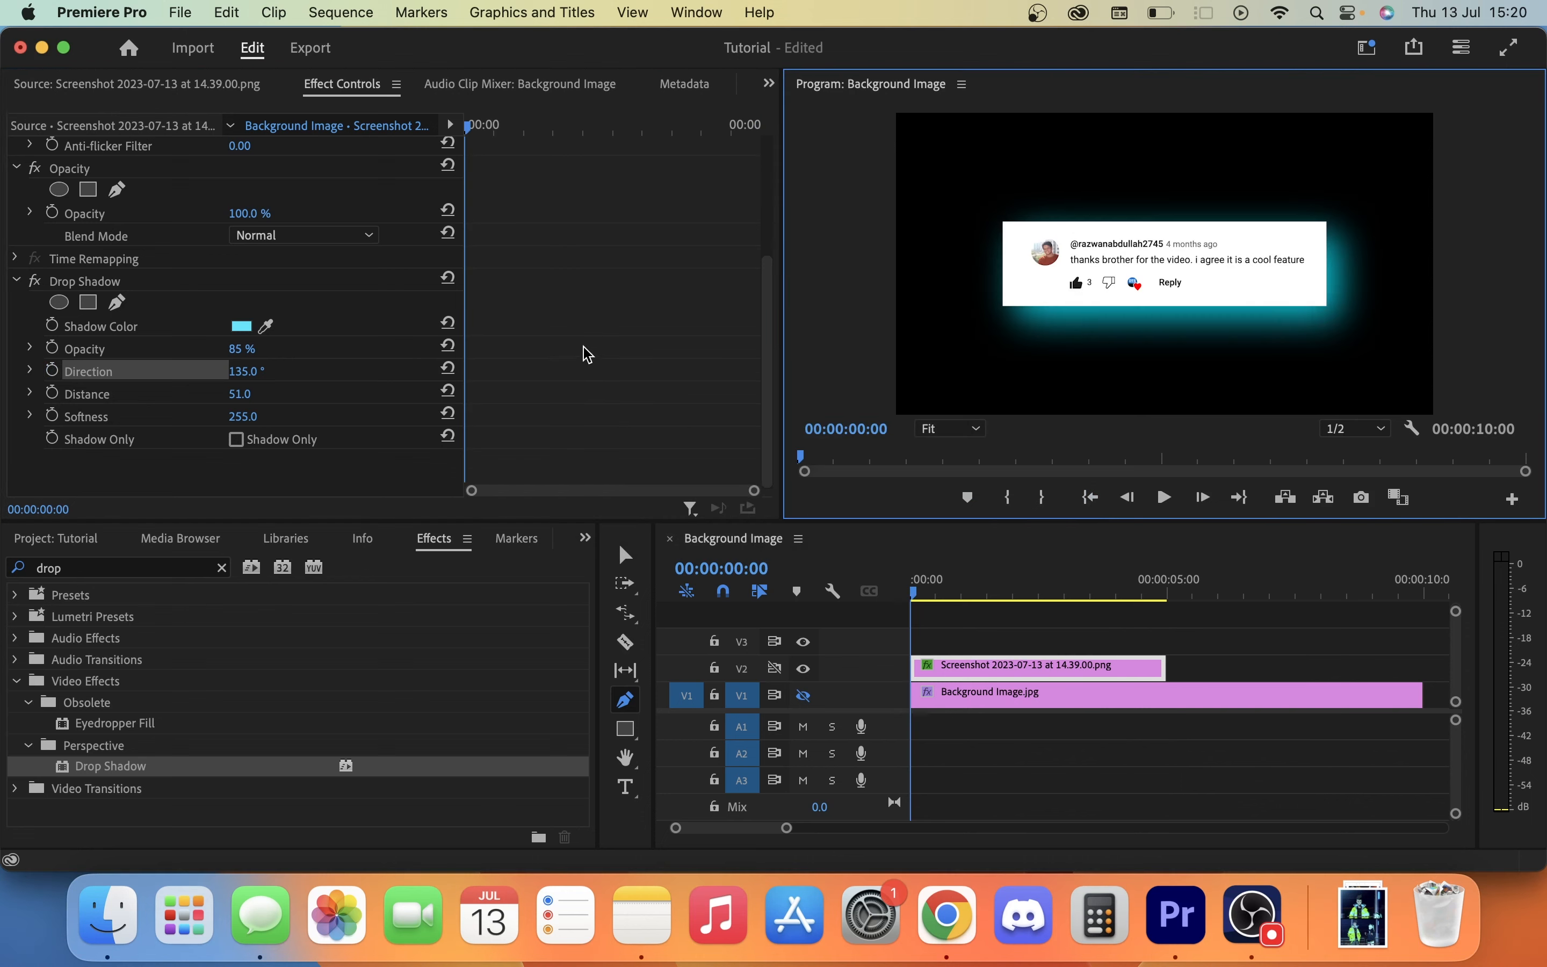
{"action": "left_click", "coordinate": [246, 371]}
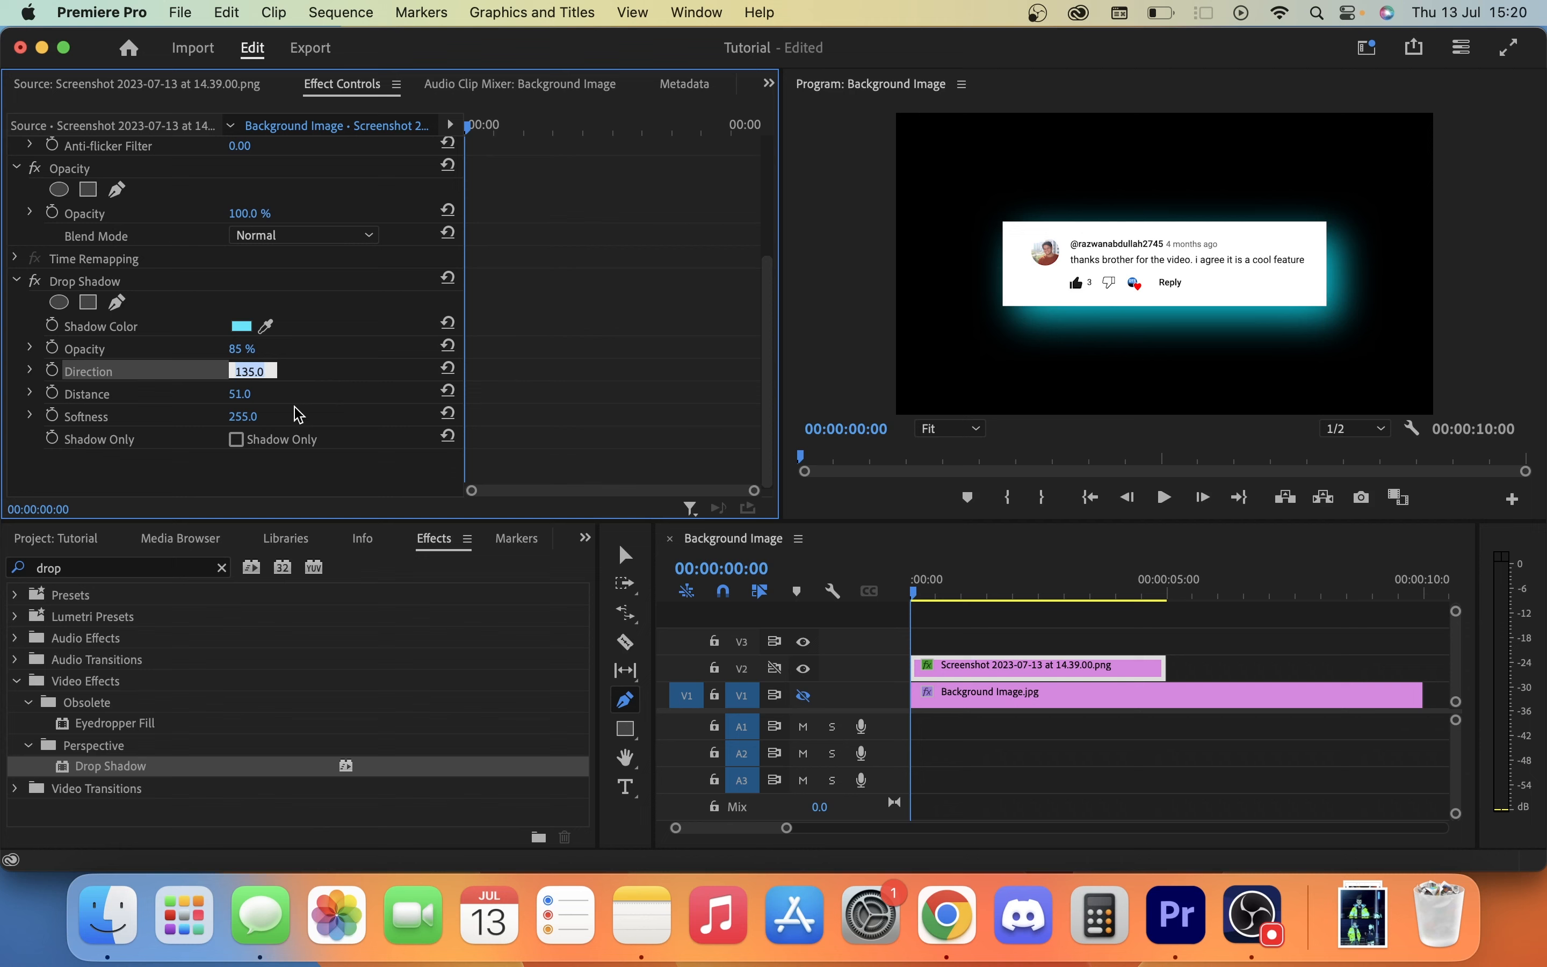
{"action": "left_click", "coordinate": [981, 635]}
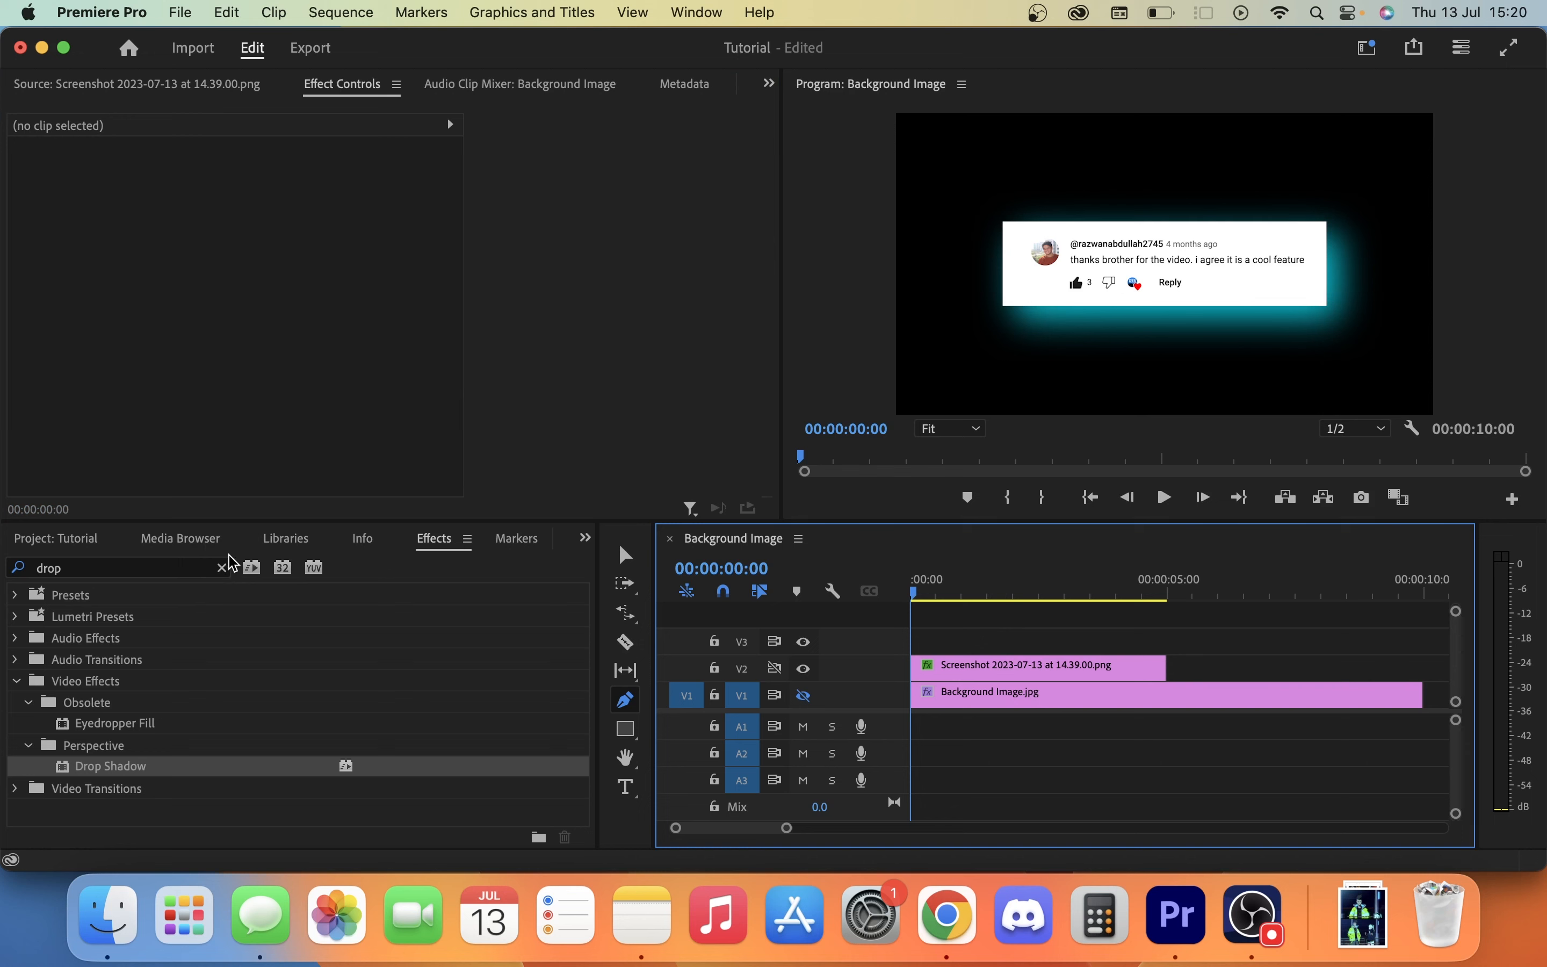
{"action": "left_click", "coordinate": [222, 567]}
{"action": "left_click", "coordinate": [199, 575]}
{"action": "type", "text": "basic 3d"}
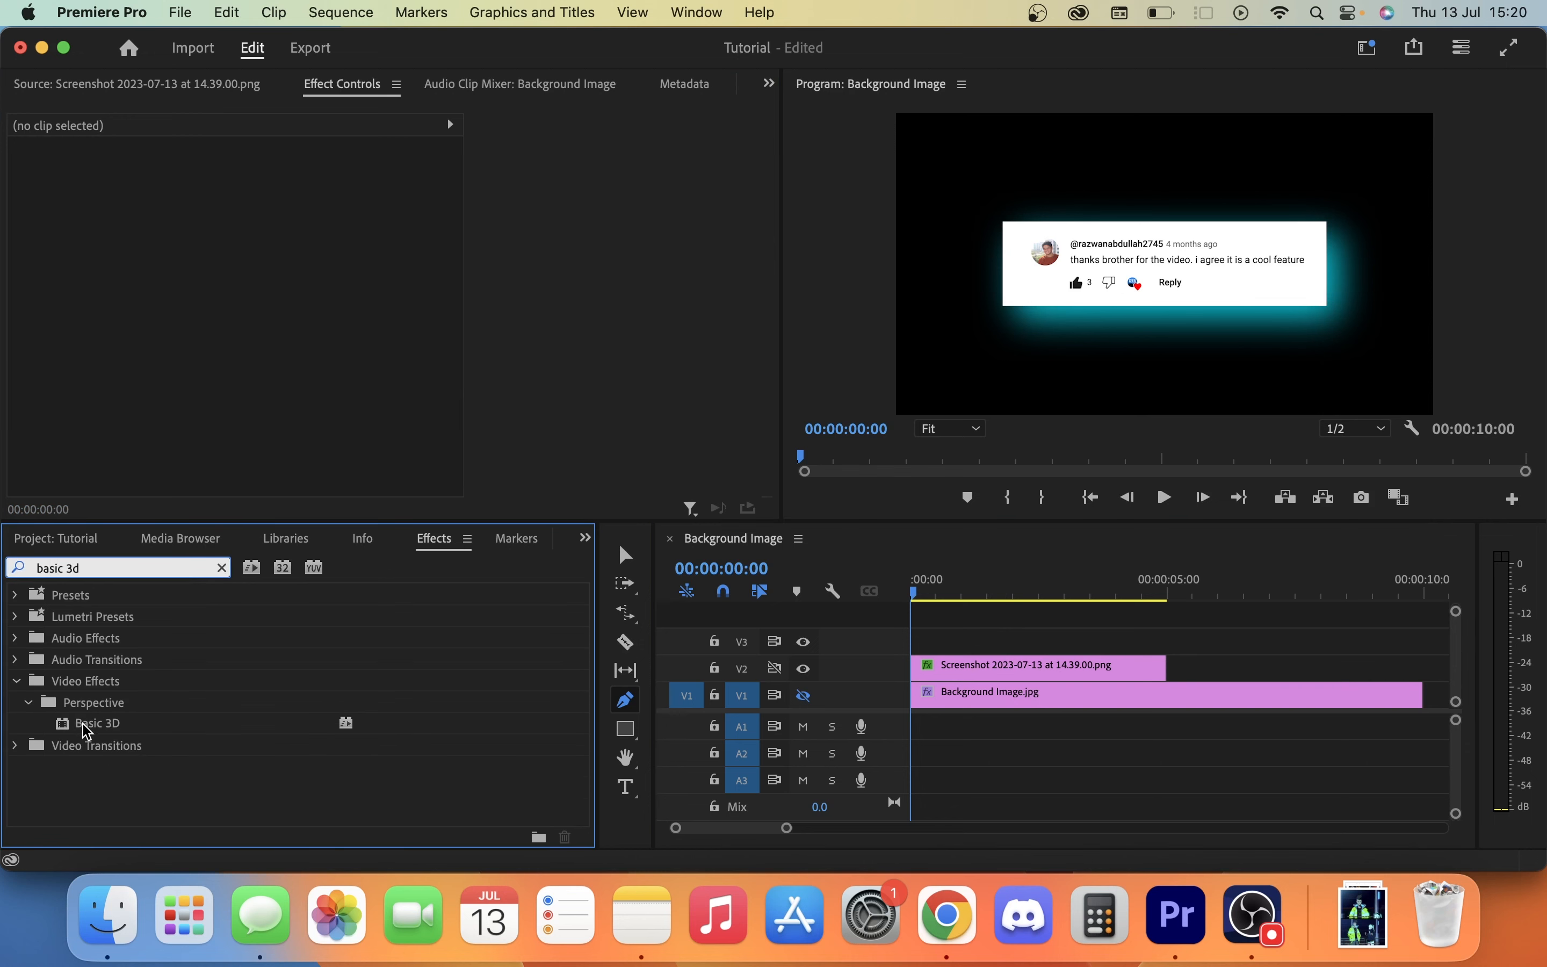
{"action": "left_click", "coordinate": [85, 731]}
{"action": "left_click_drag", "start_coordinate": [96, 738], "coordinate": [984, 668]}
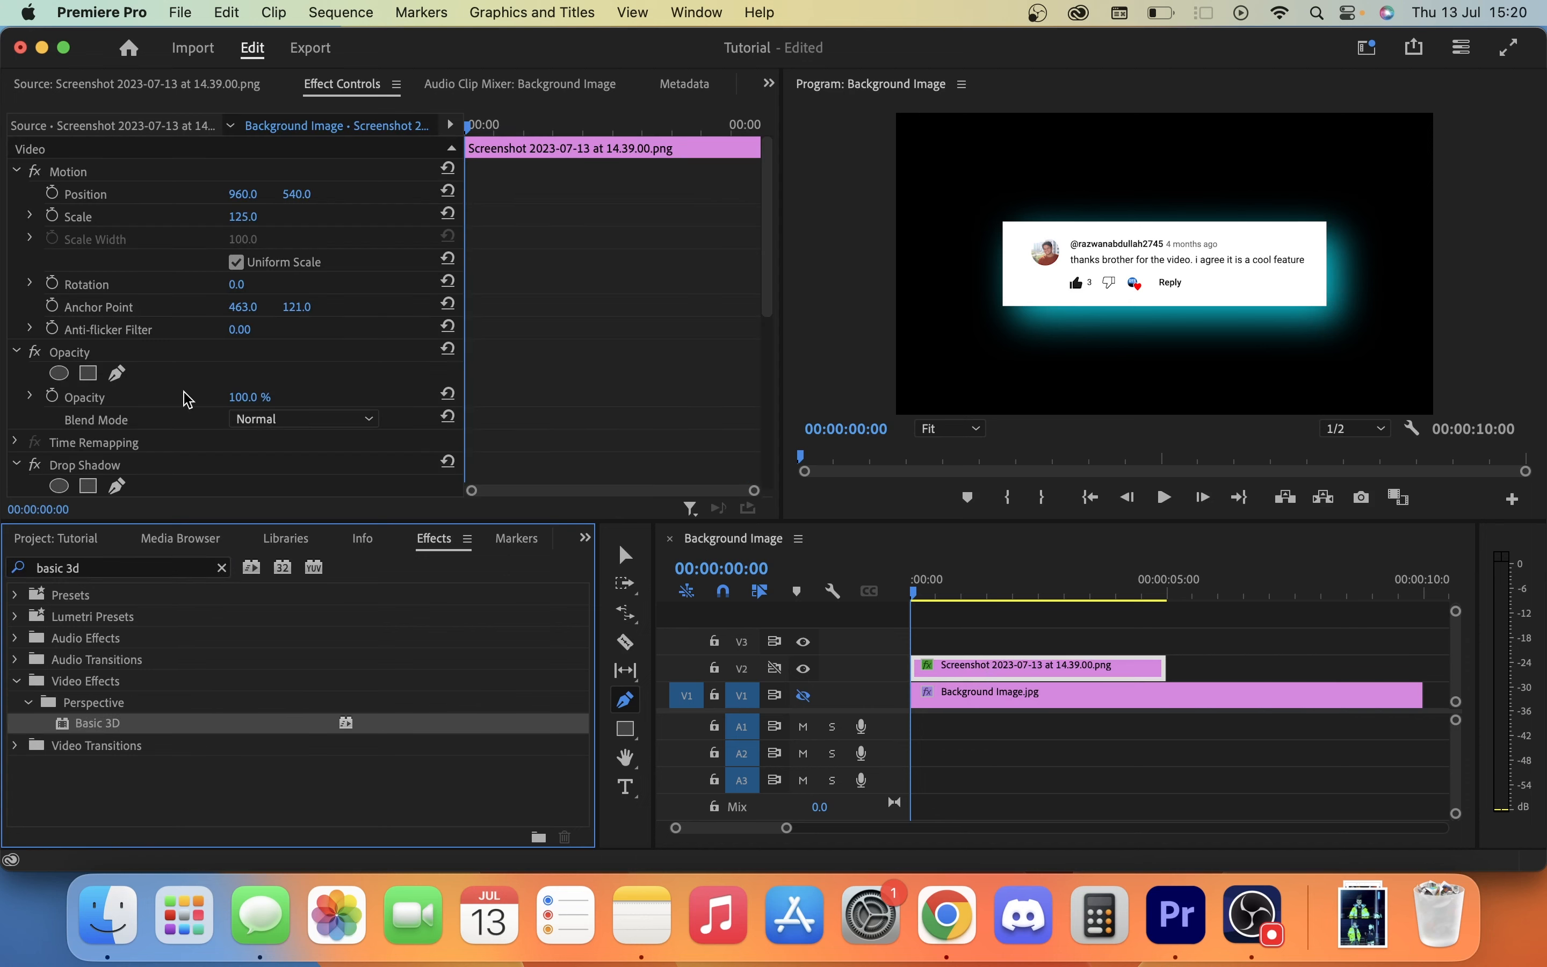
Set the Basic 3D swivel to -15° and add a swivel keyframe at the clip's start.
{"action": "scroll", "coordinate": [188, 399], "scroll_direction": "down", "scroll_amount": 10}
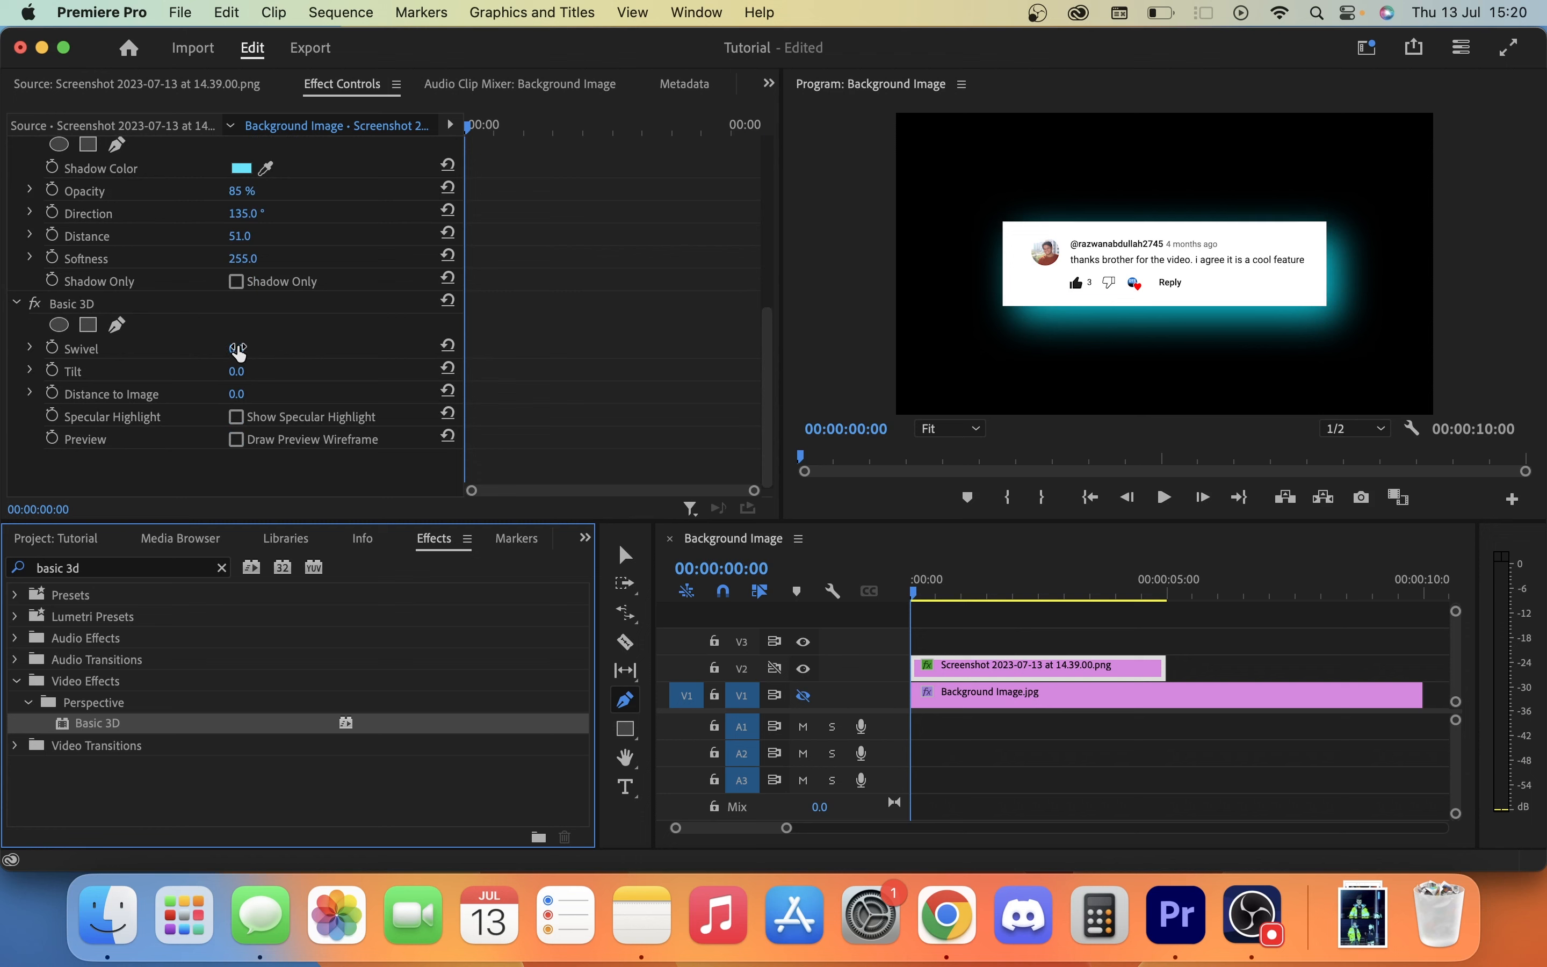
{"action": "left_click_drag", "start_coordinate": [239, 352], "coordinate": [418, 356]}
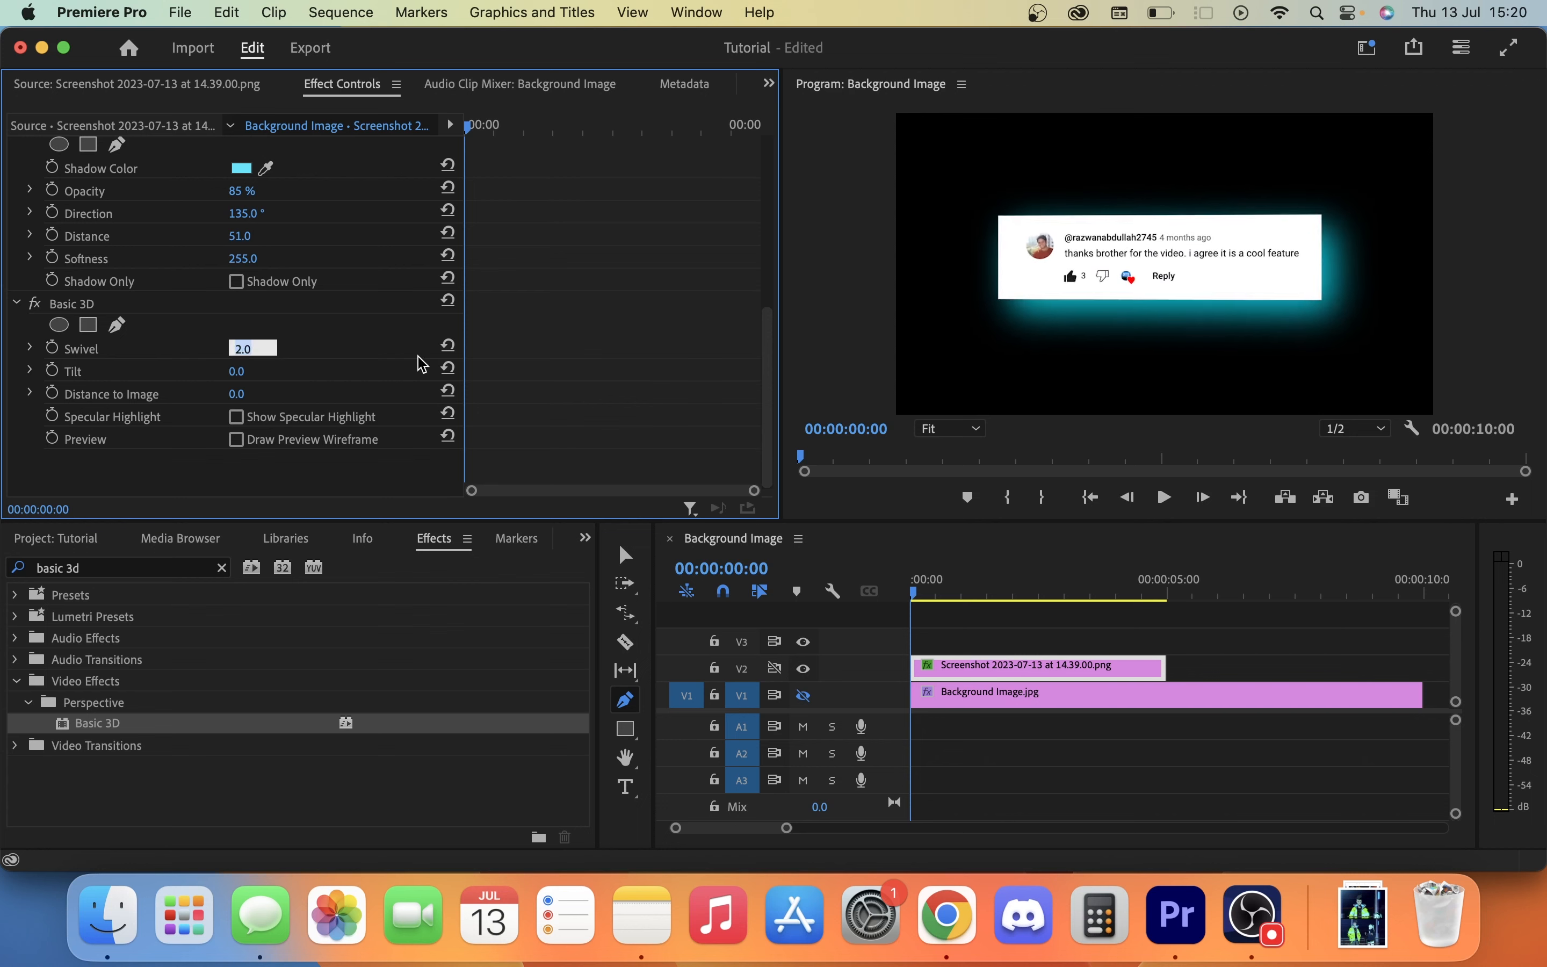
{"action": "type", "text": "-15"}
{"action": "key", "text": "Return"}
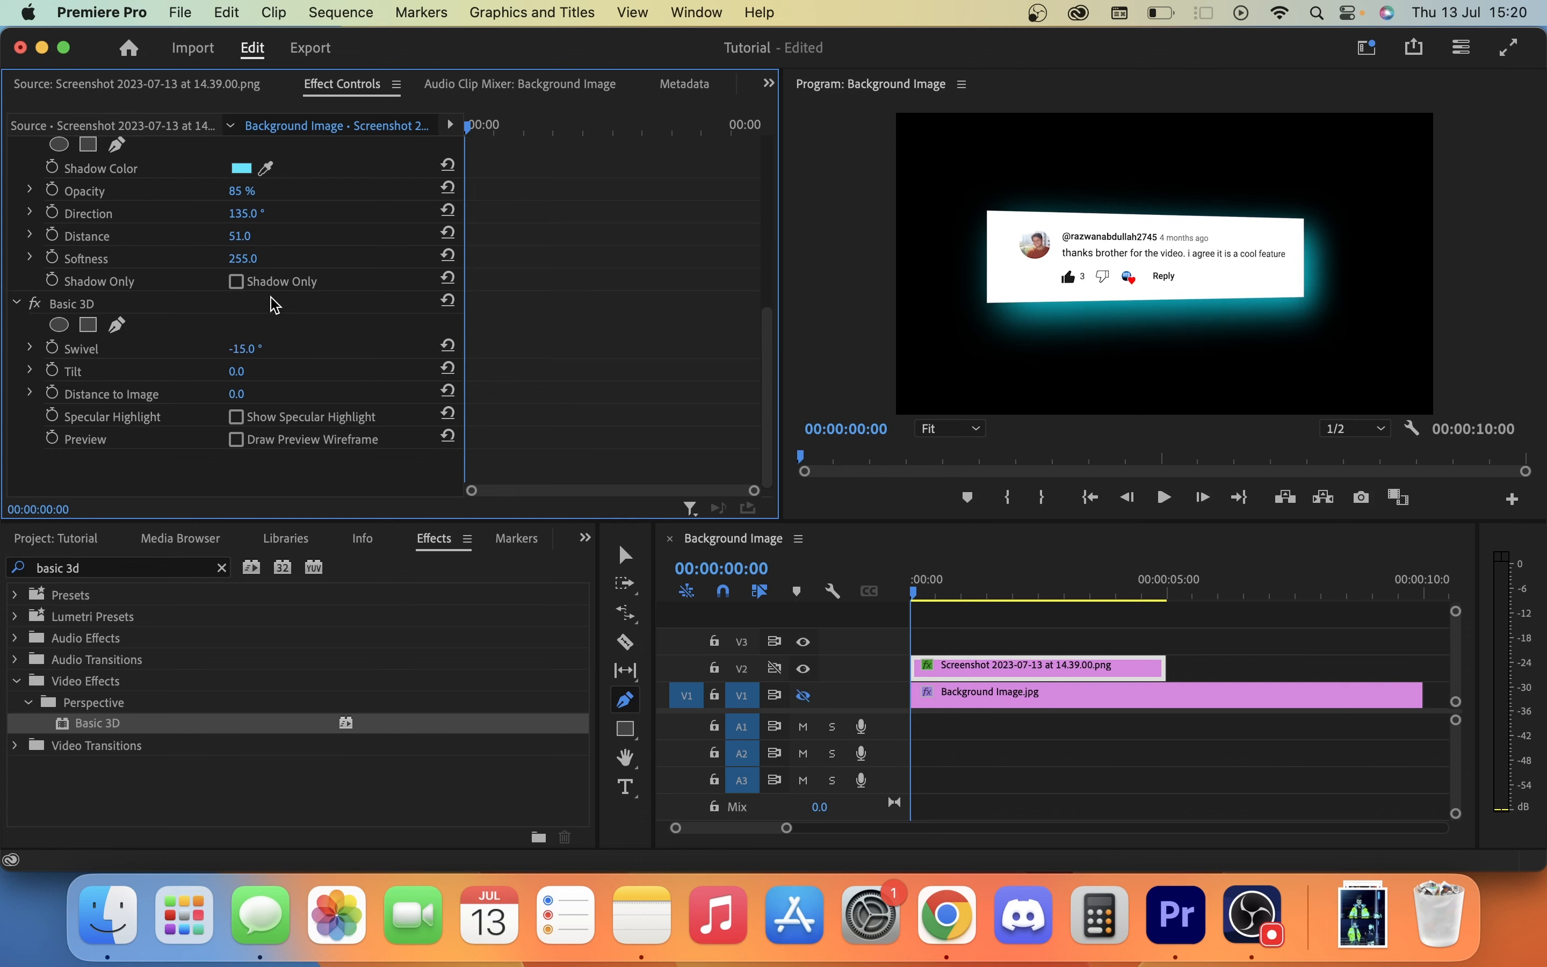
{"action": "left_click", "coordinate": [54, 348]}
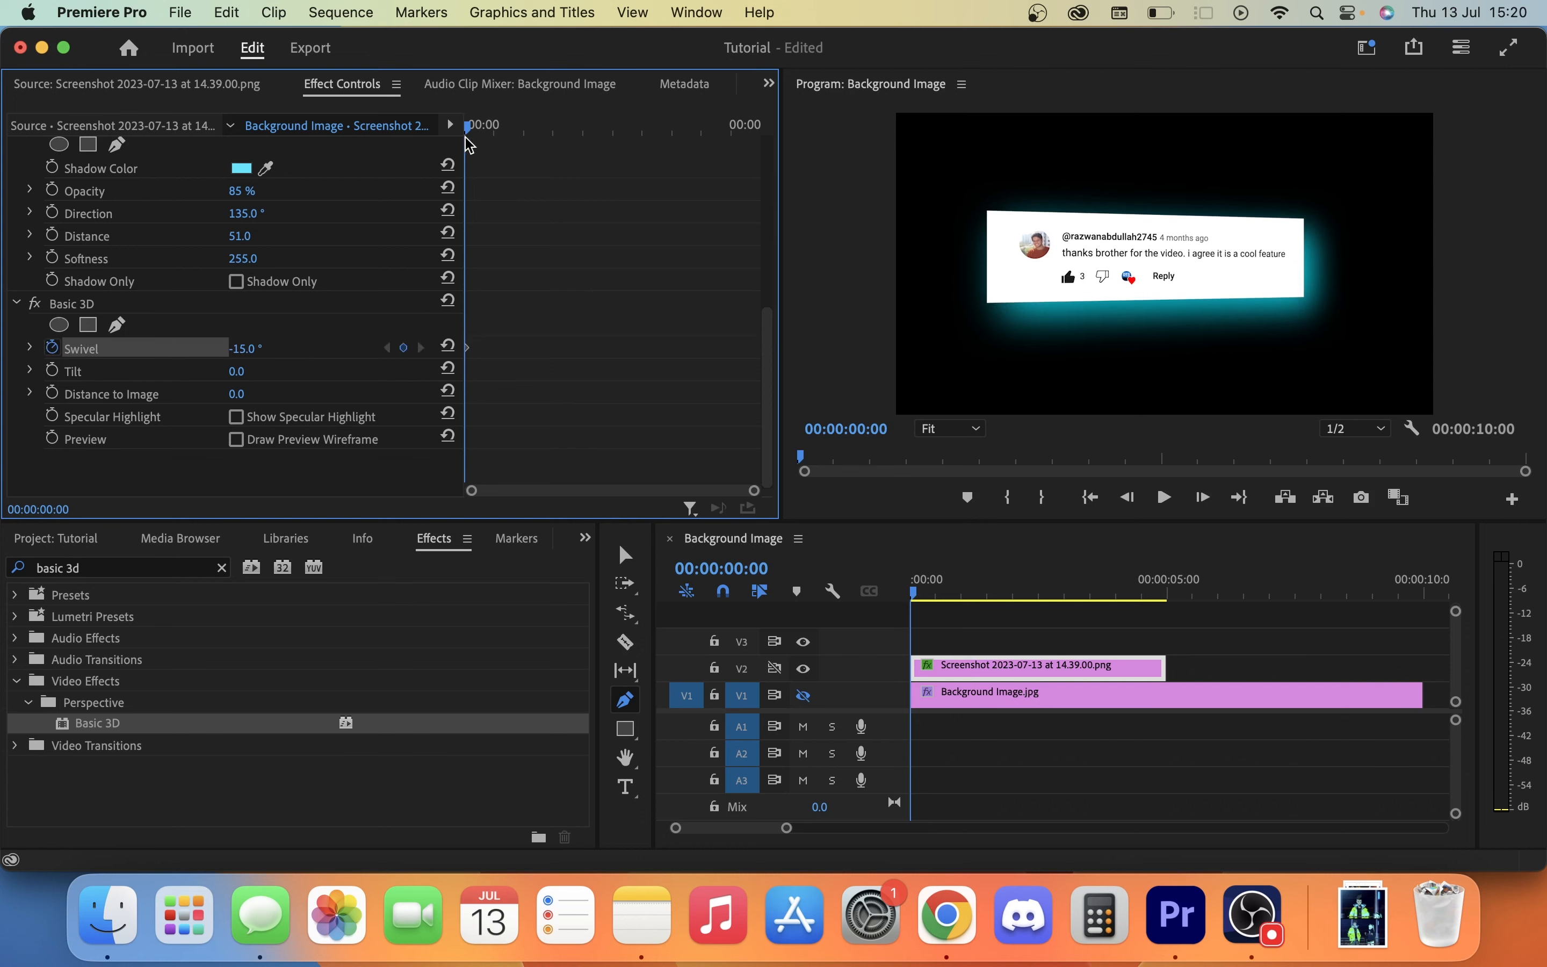
Add a second Basic 3D swivel keyframe of 15° at the clip's end, 00:00:05:00.
{"action": "left_click_drag", "start_coordinate": [470, 134], "coordinate": [815, 121]}
{"action": "left_click", "coordinate": [245, 358]}
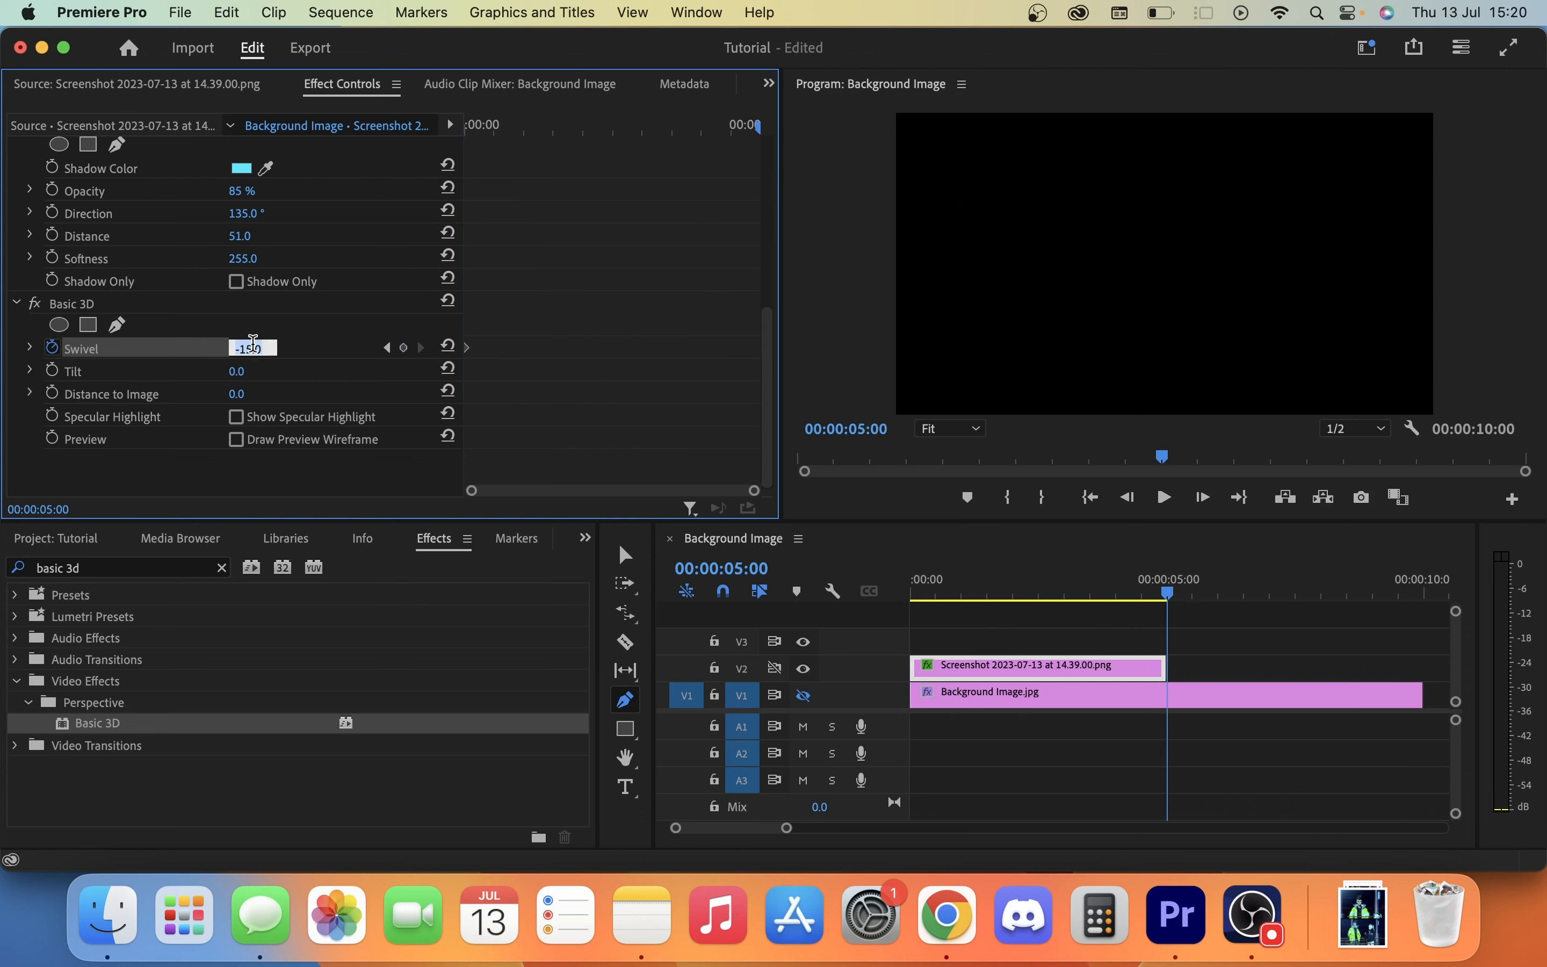
{"action": "type", "text": "15"}
{"action": "key", "text": "Return"}
Scrub from the sequence start to 00:00:00:12 to preview the swivel animation.
{"action": "left_click", "coordinate": [1169, 596]}
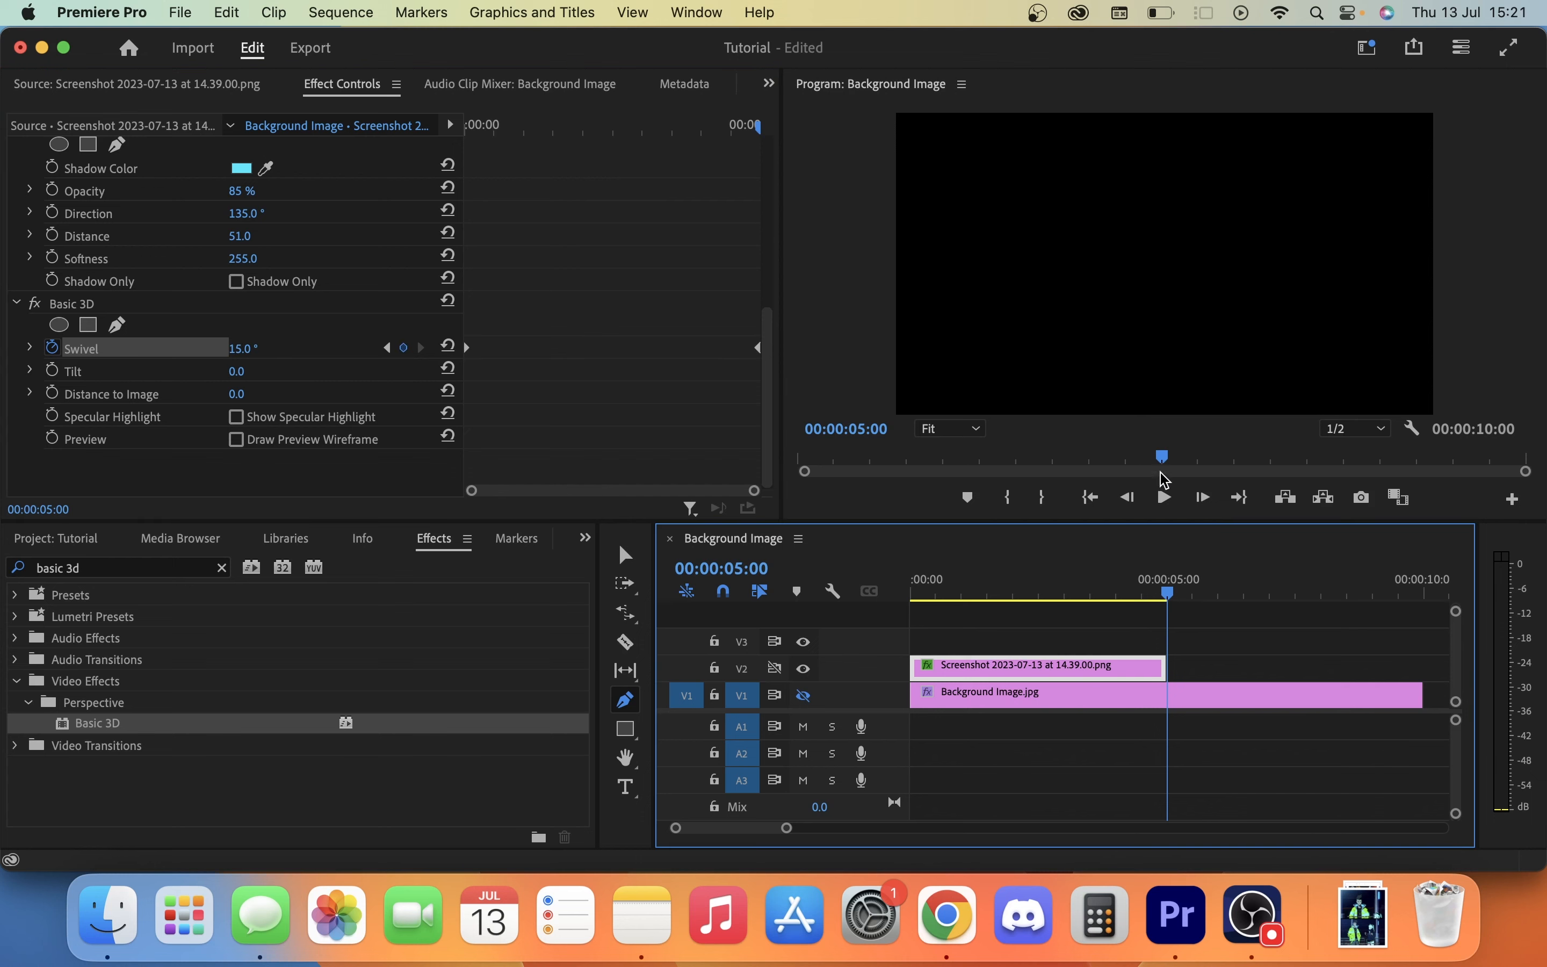
{"action": "left_click", "coordinate": [1090, 496]}
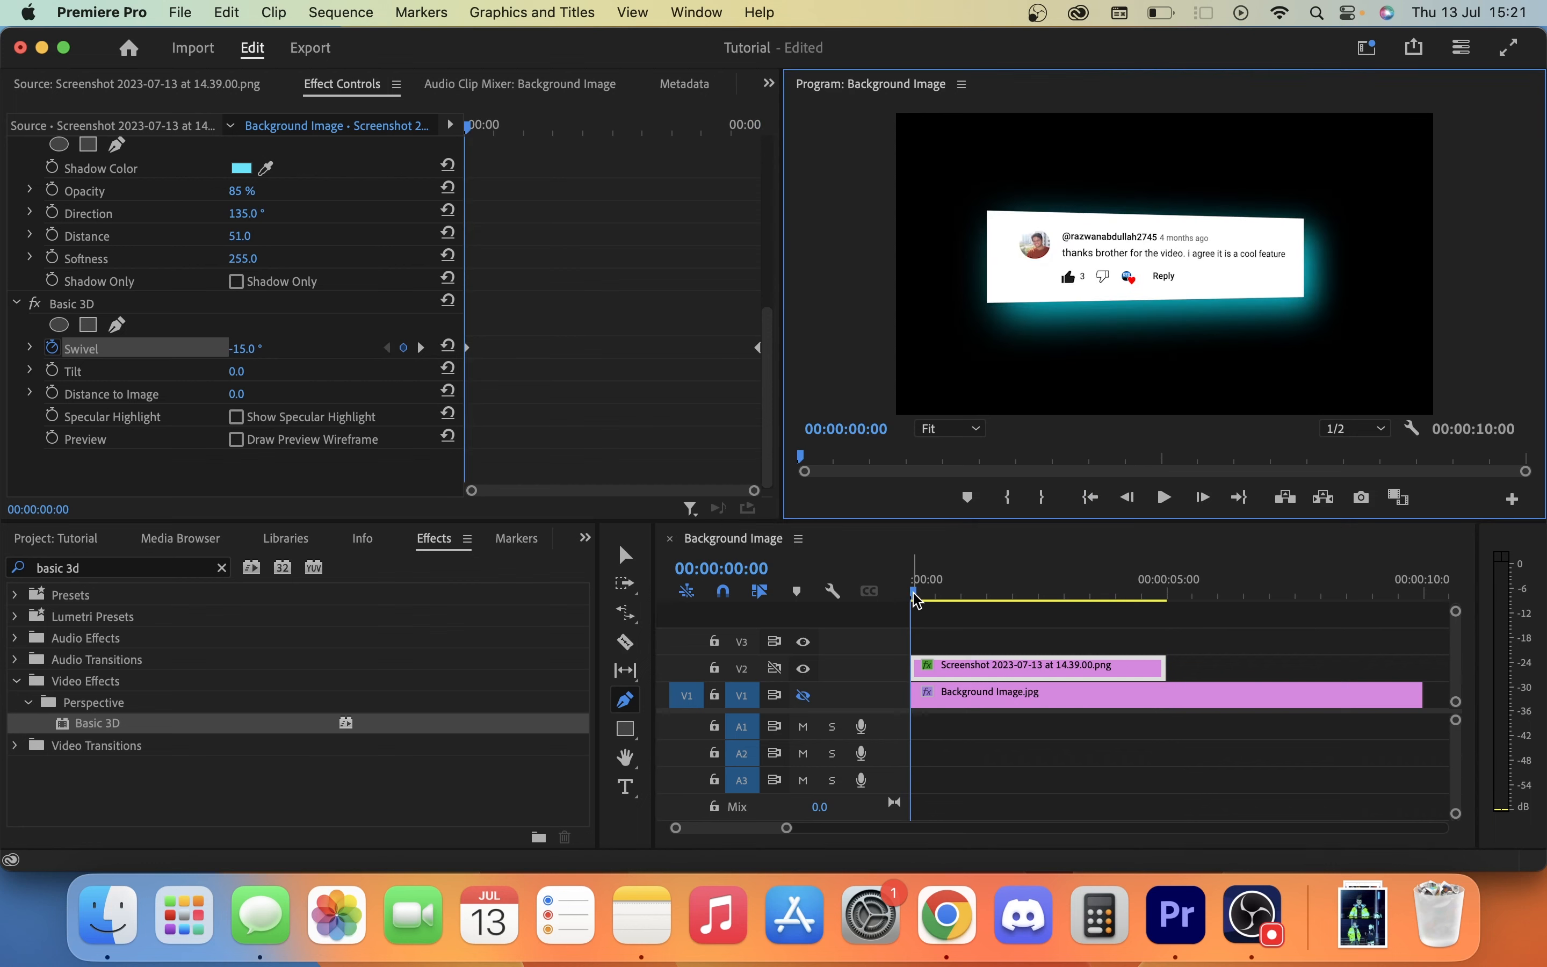
{"action": "left_click_drag", "start_coordinate": [916, 601], "coordinate": [944, 633]}
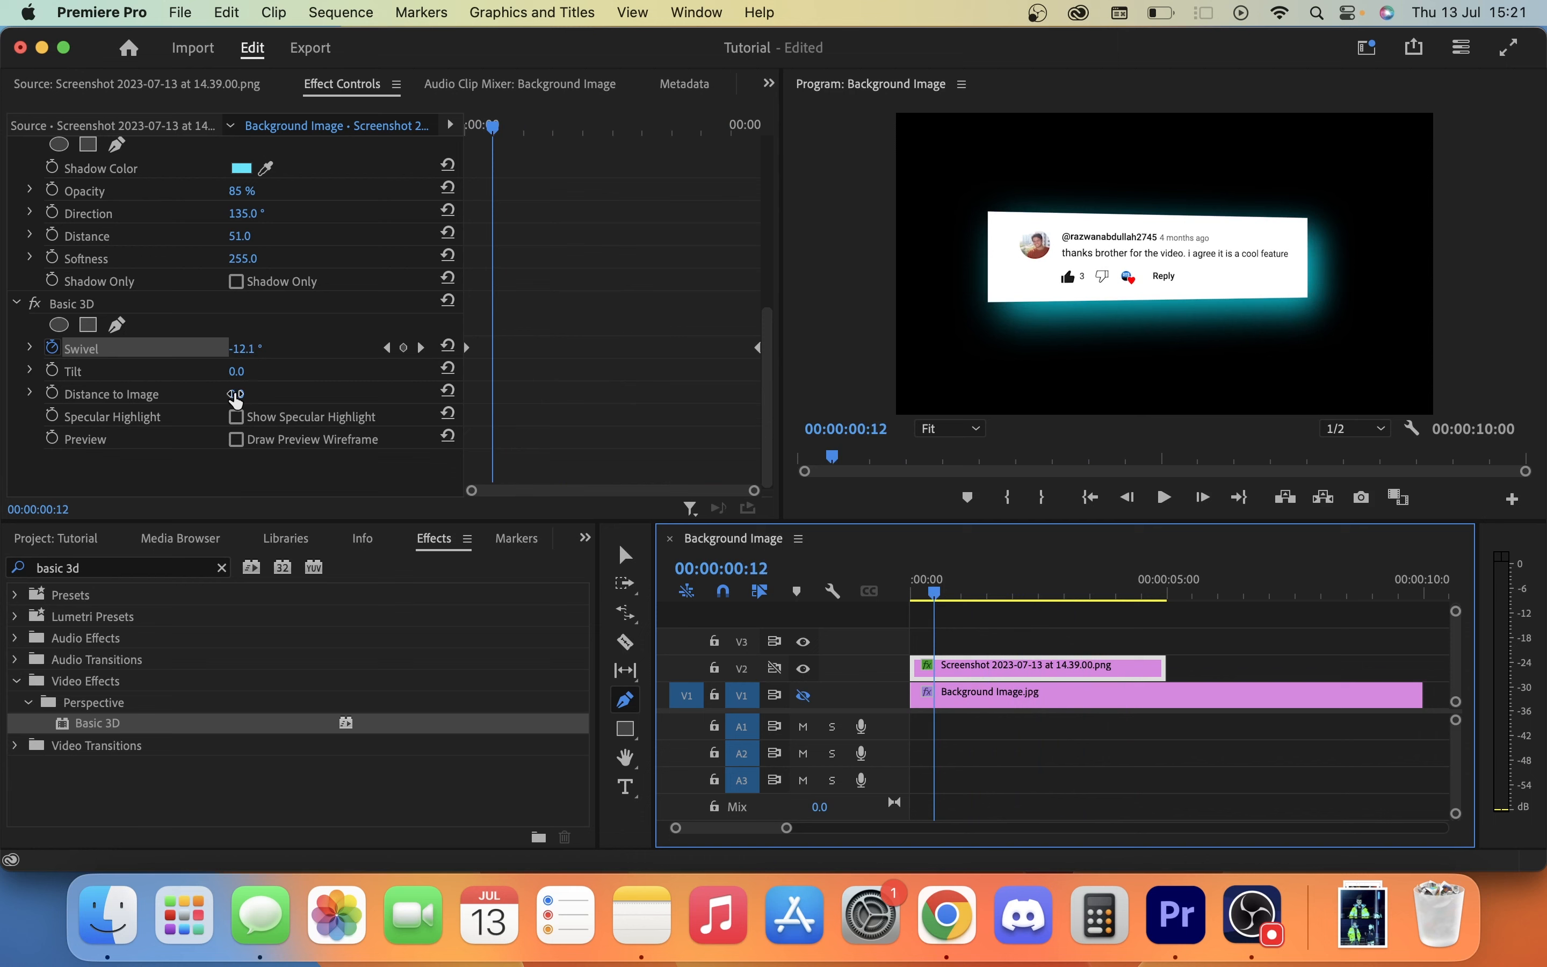
Return the playhead to the clip's start and add a Basic 3D Distance to Image keyframe at 0.0.
{"action": "left_click_drag", "start_coordinate": [492, 127], "coordinate": [469, 127]}
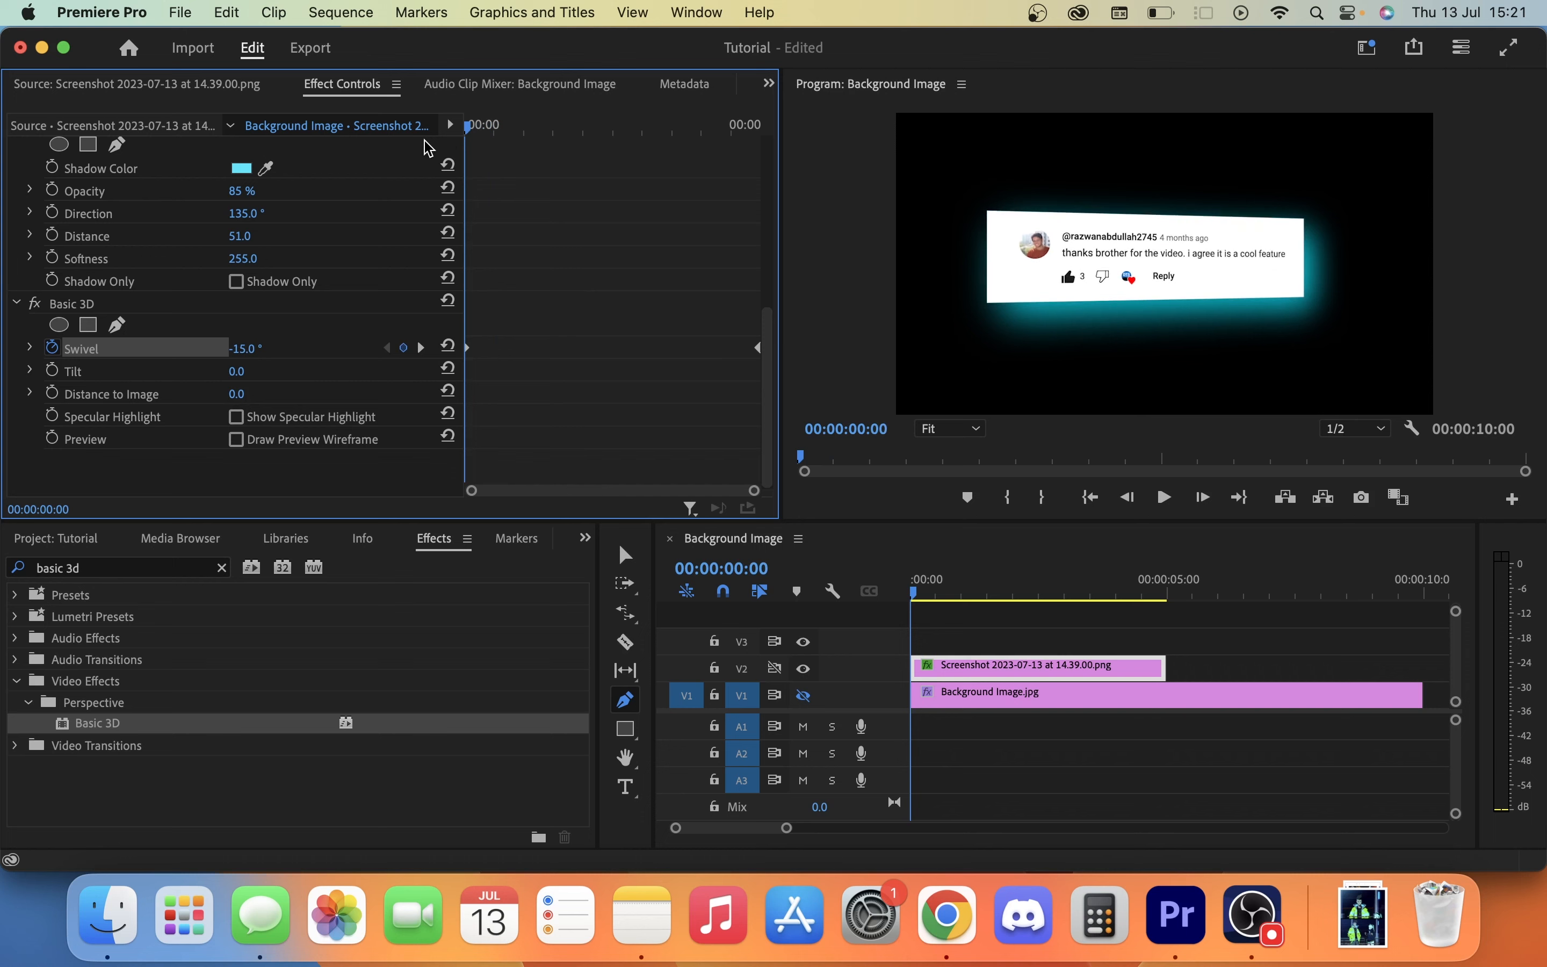
{"action": "left_click", "coordinate": [256, 393]}
{"action": "left_click", "coordinate": [51, 392]}
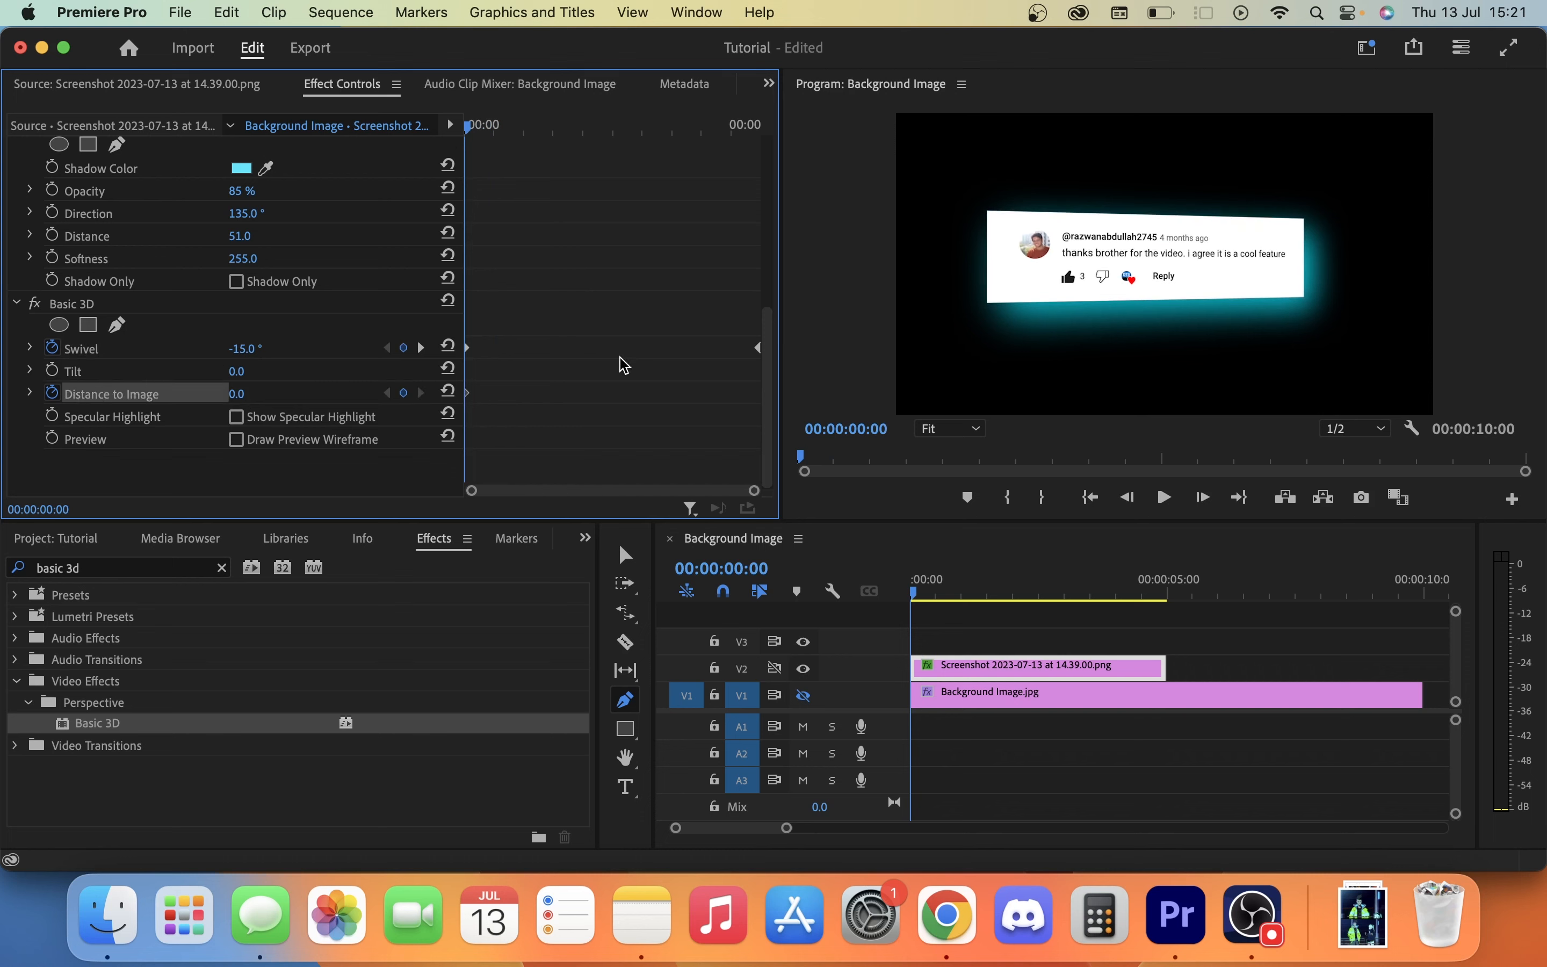
Add a second Distance to Image keyframe of -25 at the clip's end, 00:00:05:00.
{"action": "left_click_drag", "start_coordinate": [470, 131], "coordinate": [770, 118]}
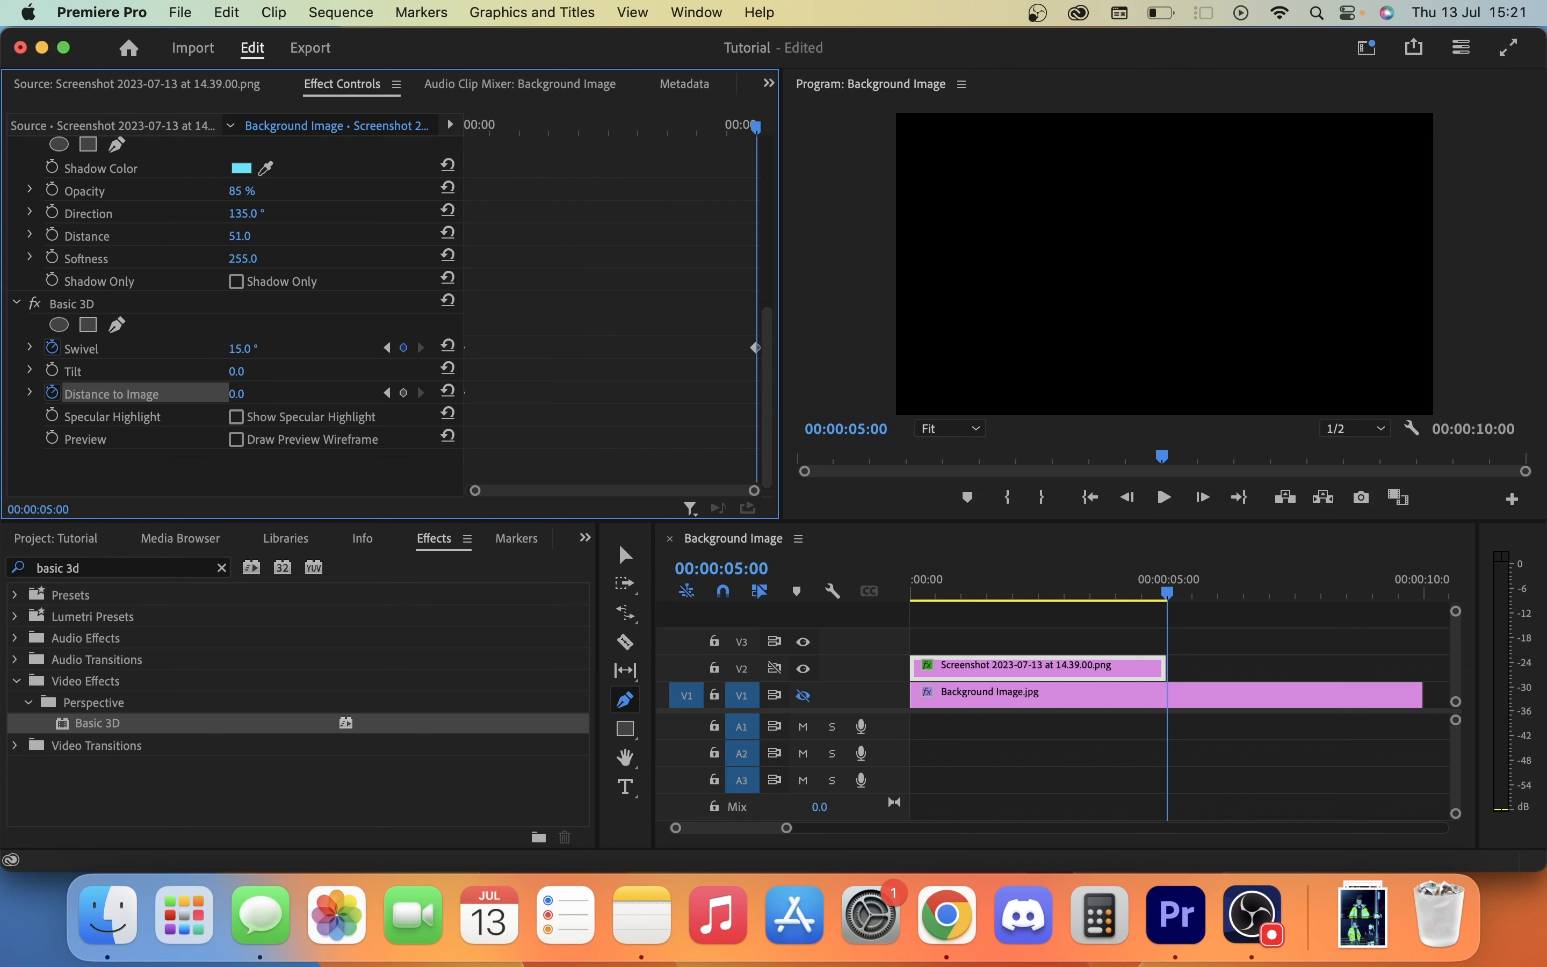
{"action": "left_click", "coordinate": [240, 394]}
{"action": "type", "text": "-25"}
{"action": "key", "text": "Return"}
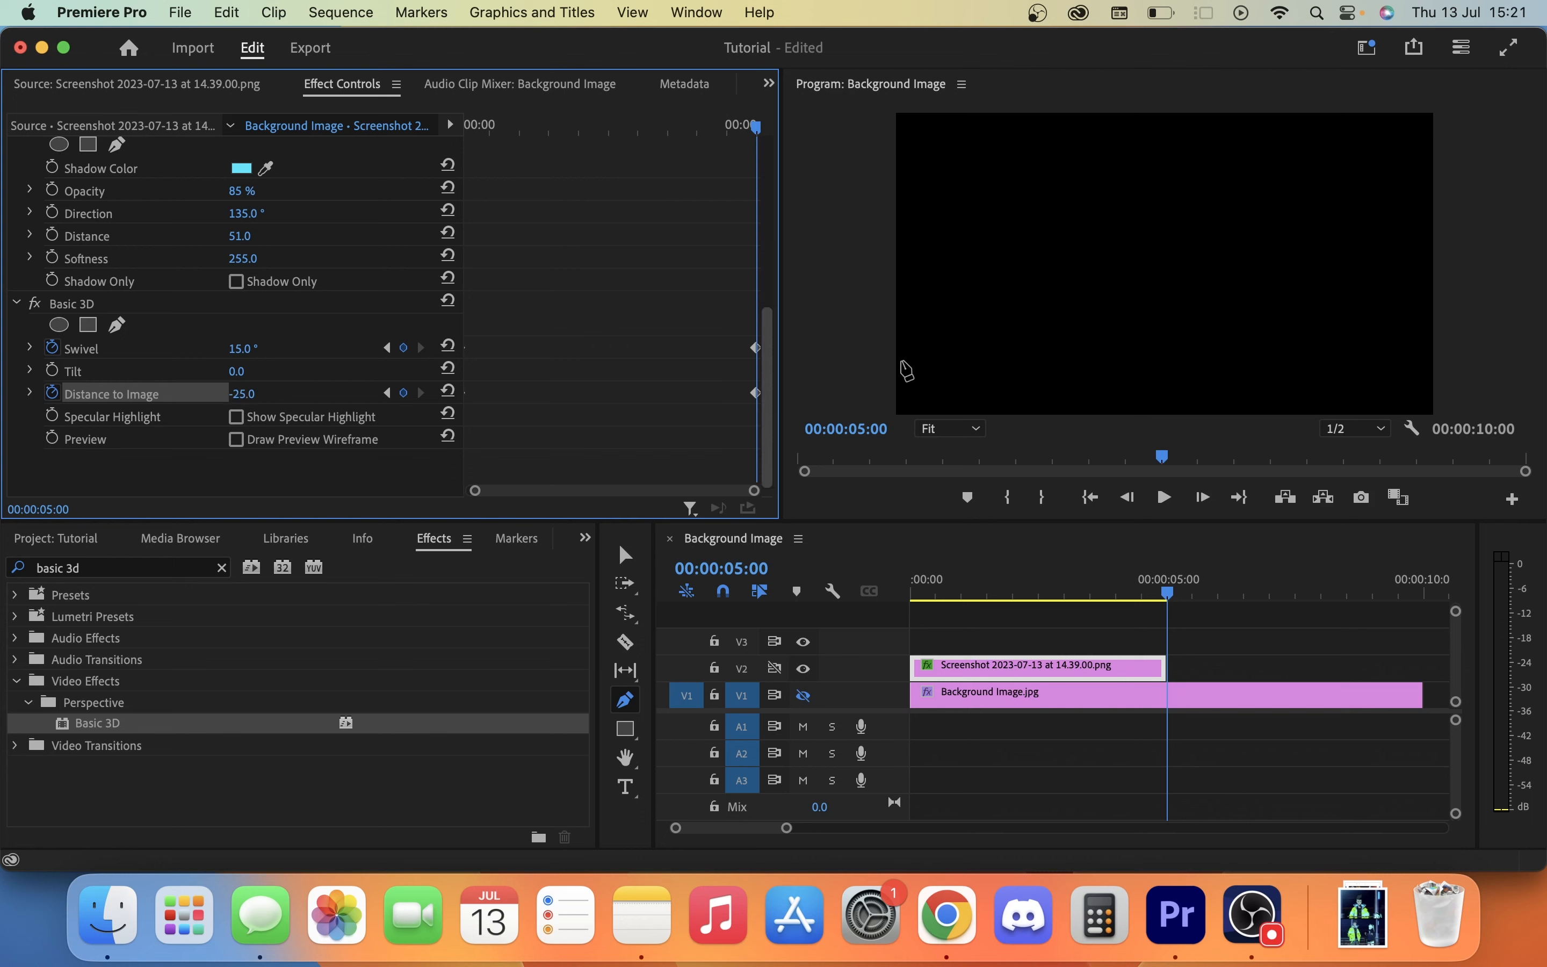
Play the sequence from its start to preview the swivel and distance animation, and return to the start.
{"action": "left_click", "coordinate": [1090, 498]}
{"action": "key", "text": "space"}
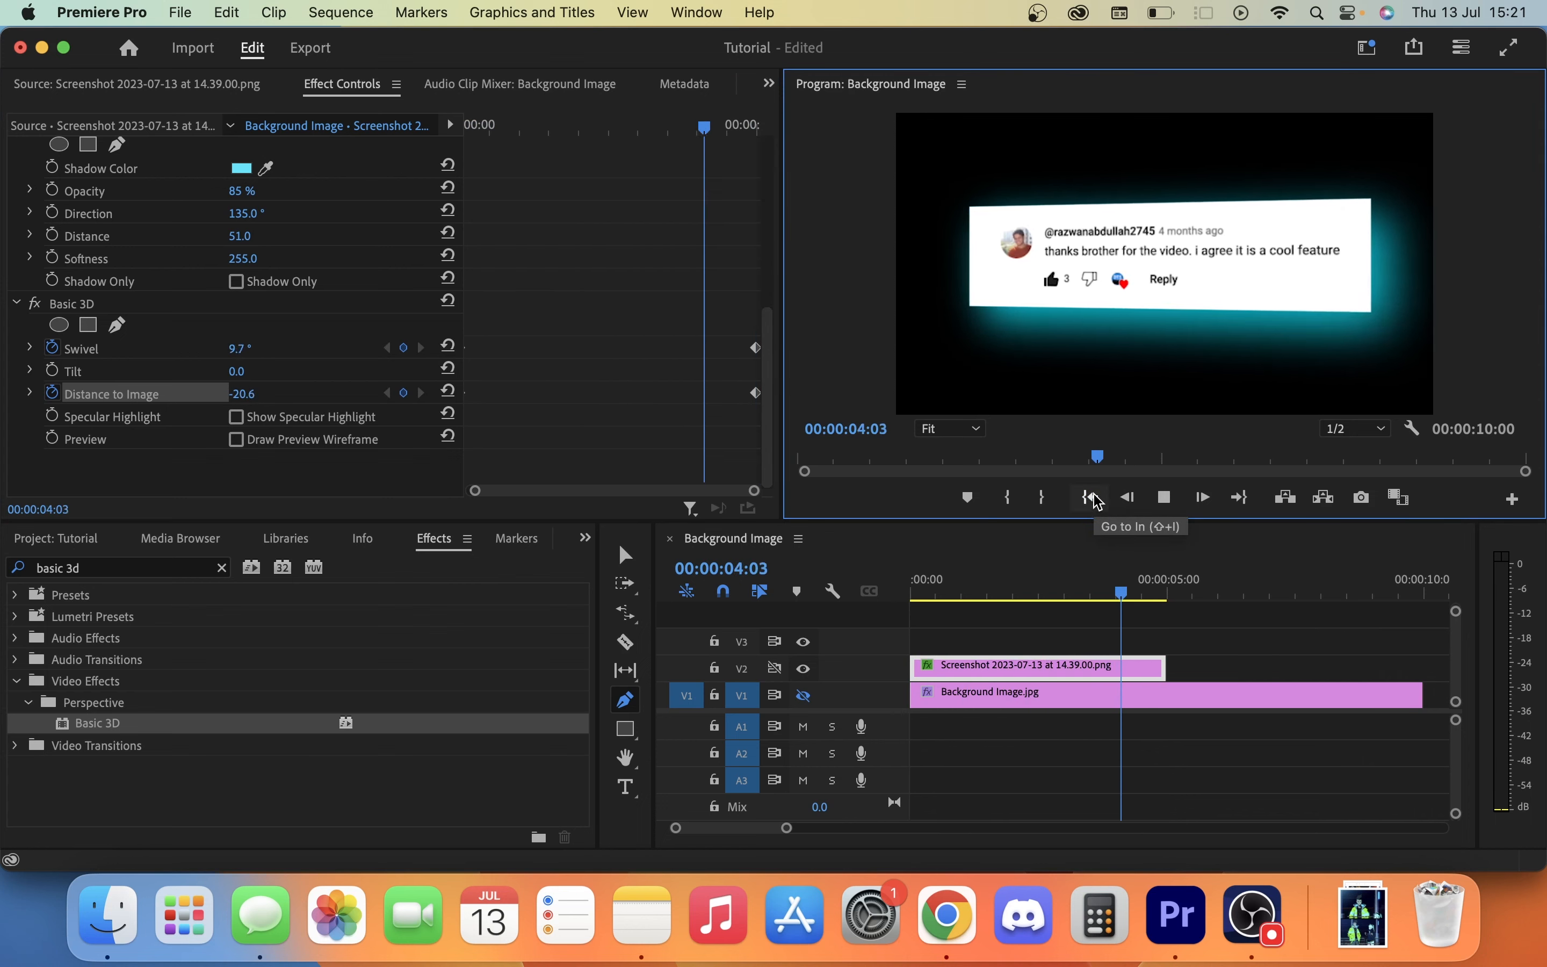
{"action": "left_click", "coordinate": [1096, 500]}
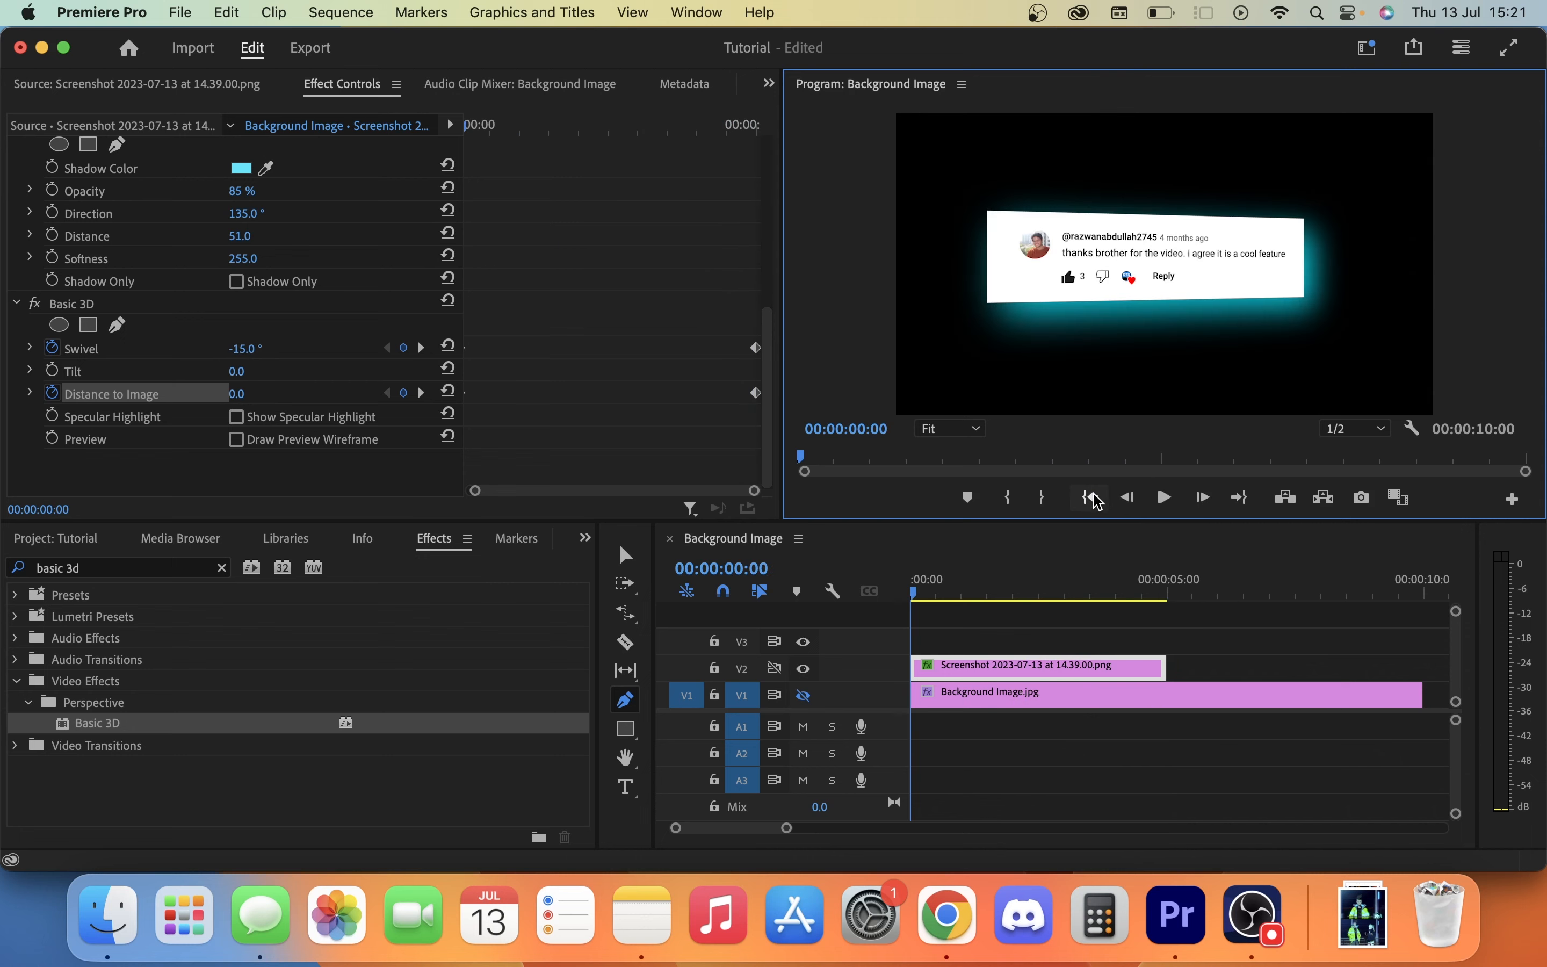
Move the playhead to 00:00:02:11, try other Basic 3D tilt angles and set the tilt back to 0°.
{"action": "mouse_move", "coordinate": [1026, 595]}
{"action": "left_mouse_down"}
{"action": "mouse_move", "coordinate": [880, 591]}
{"action": "mouse_move", "coordinate": [1174, 576]}
{"action": "mouse_move", "coordinate": [1021, 599]}
{"action": "left_mouse_up"}
{"action": "left_click_drag", "start_coordinate": [588, 133], "coordinate": [608, 198]}
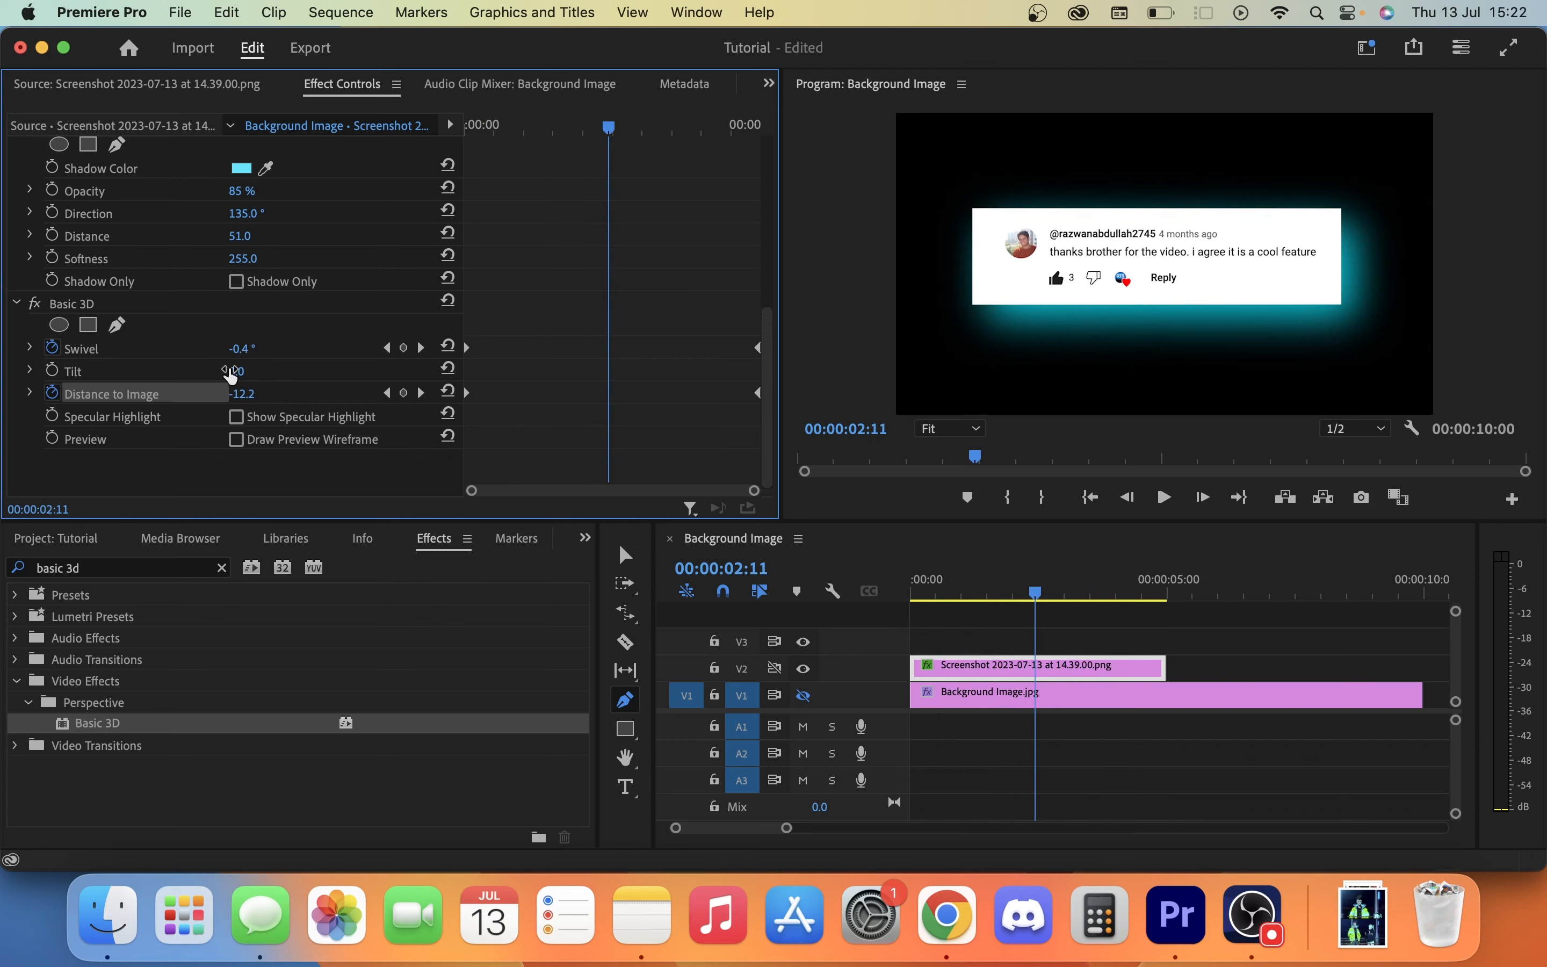
{"action": "left_click_drag", "start_coordinate": [245, 371], "coordinate": [50, 371]}
{"action": "type", "text": "0"}
{"action": "key", "text": "Return"}
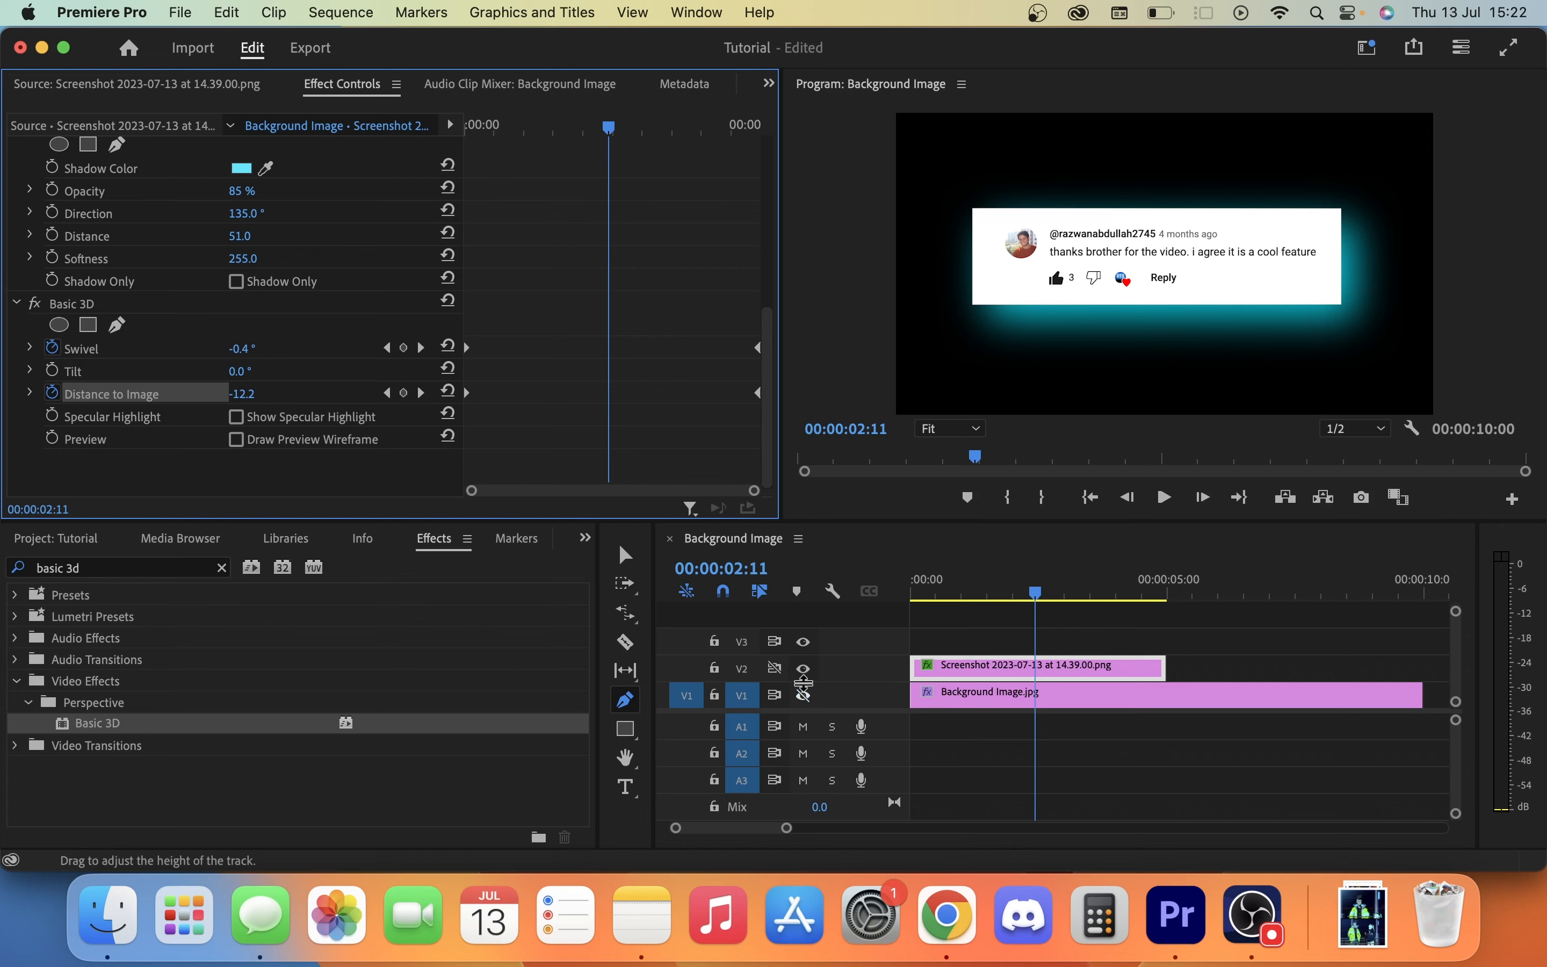
Turn on the V1 track's output to show the background image, and move the playhead back near the sequence start.
{"action": "left_click", "coordinate": [803, 696]}
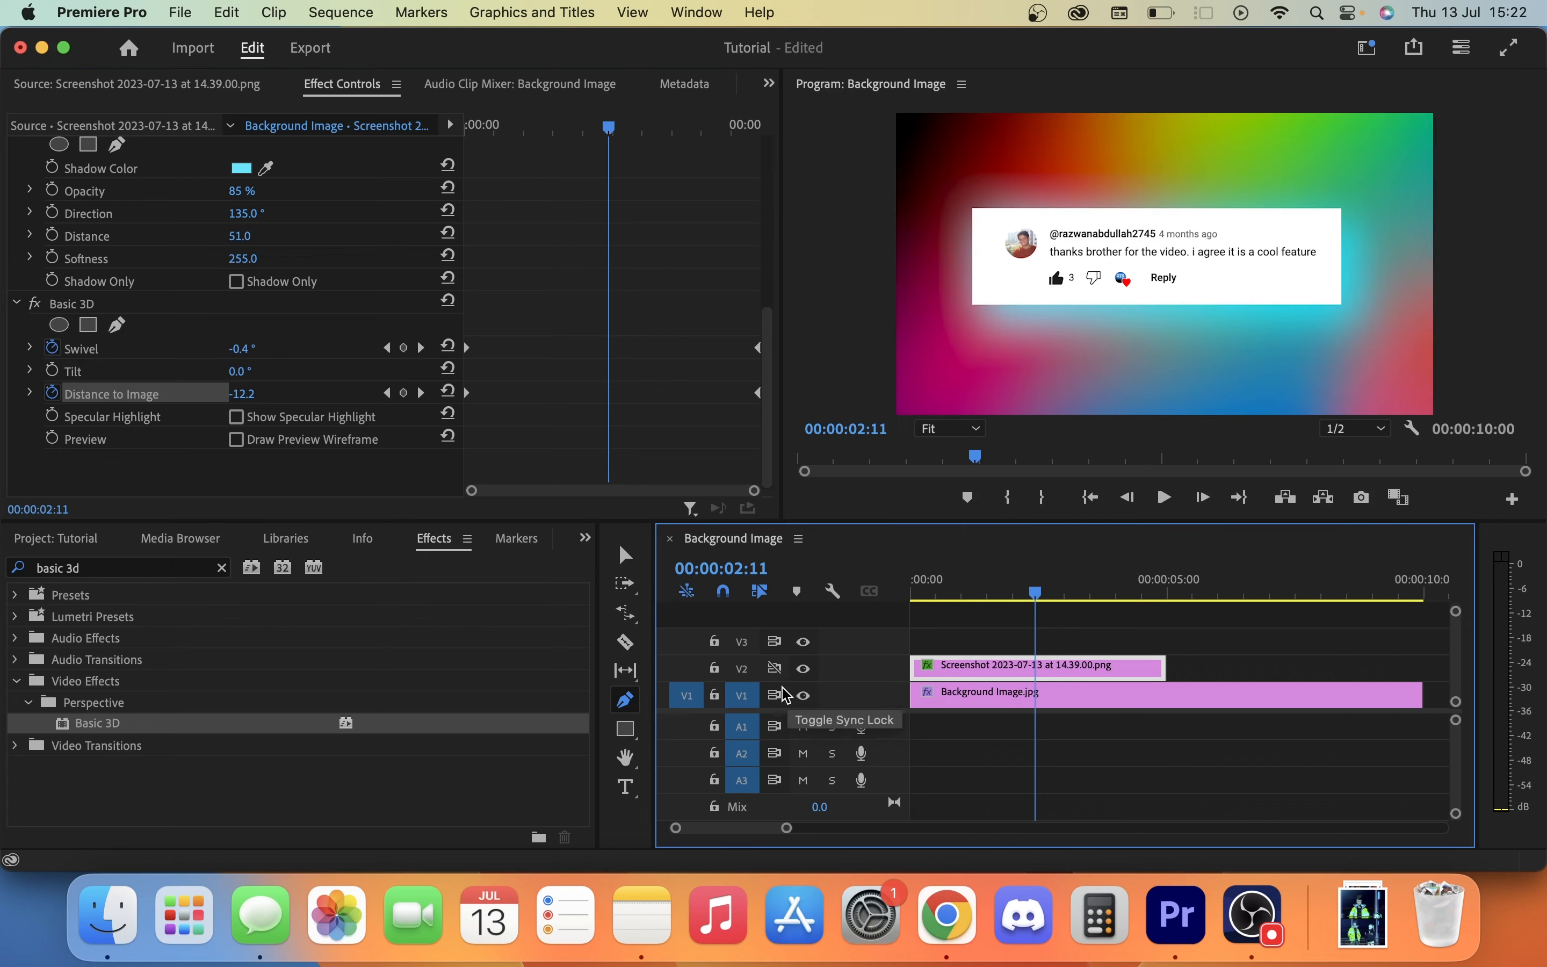
{"action": "left_click", "coordinate": [1074, 594]}
{"action": "left_click", "coordinate": [919, 594]}
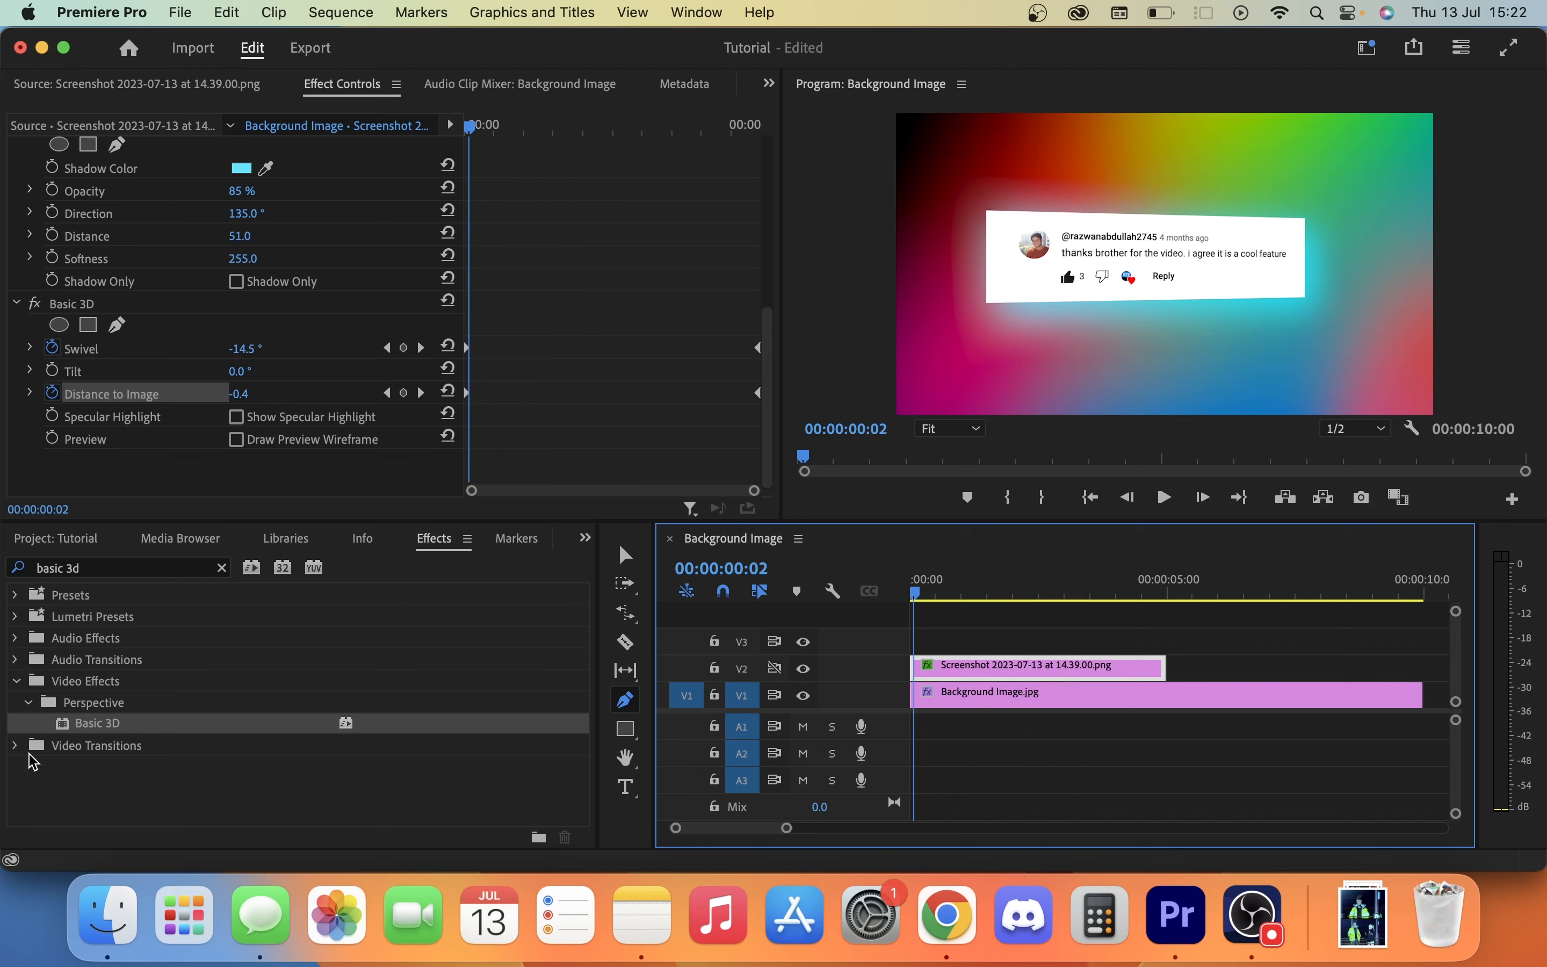
{"action": "left_click", "coordinate": [33, 756]}
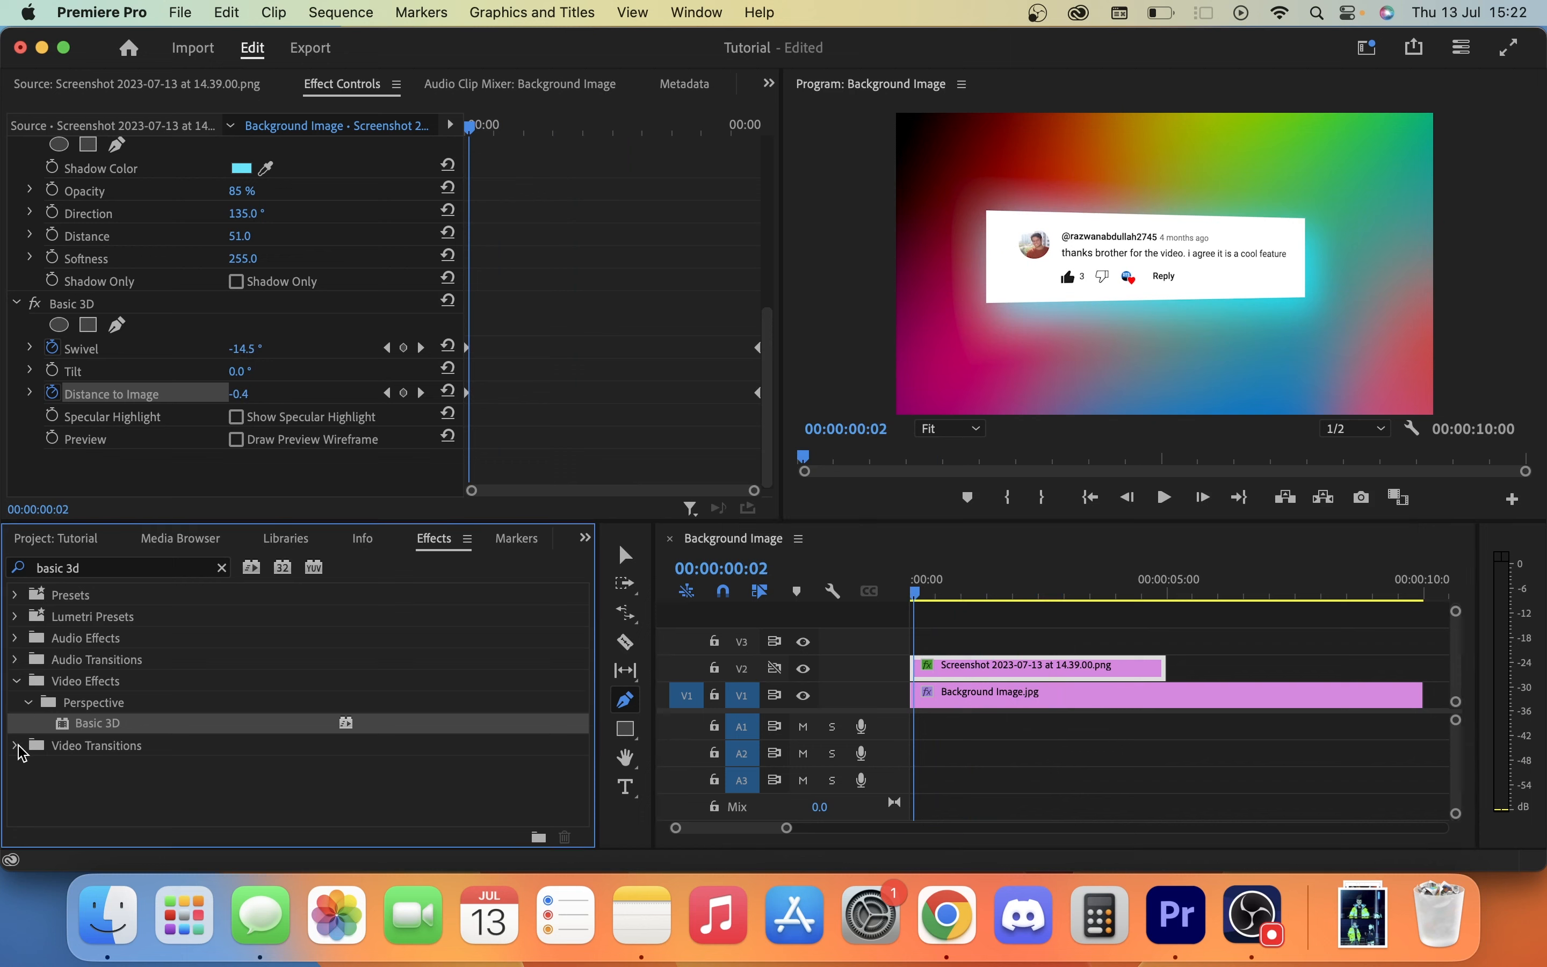
At the sequence start, set the screenshot clip's vertical position to -415 and add a Position keyframe.
{"action": "left_click", "coordinate": [912, 593]}
{"action": "scroll", "coordinate": [262, 250], "scroll_direction": "up", "scroll_amount": 3}
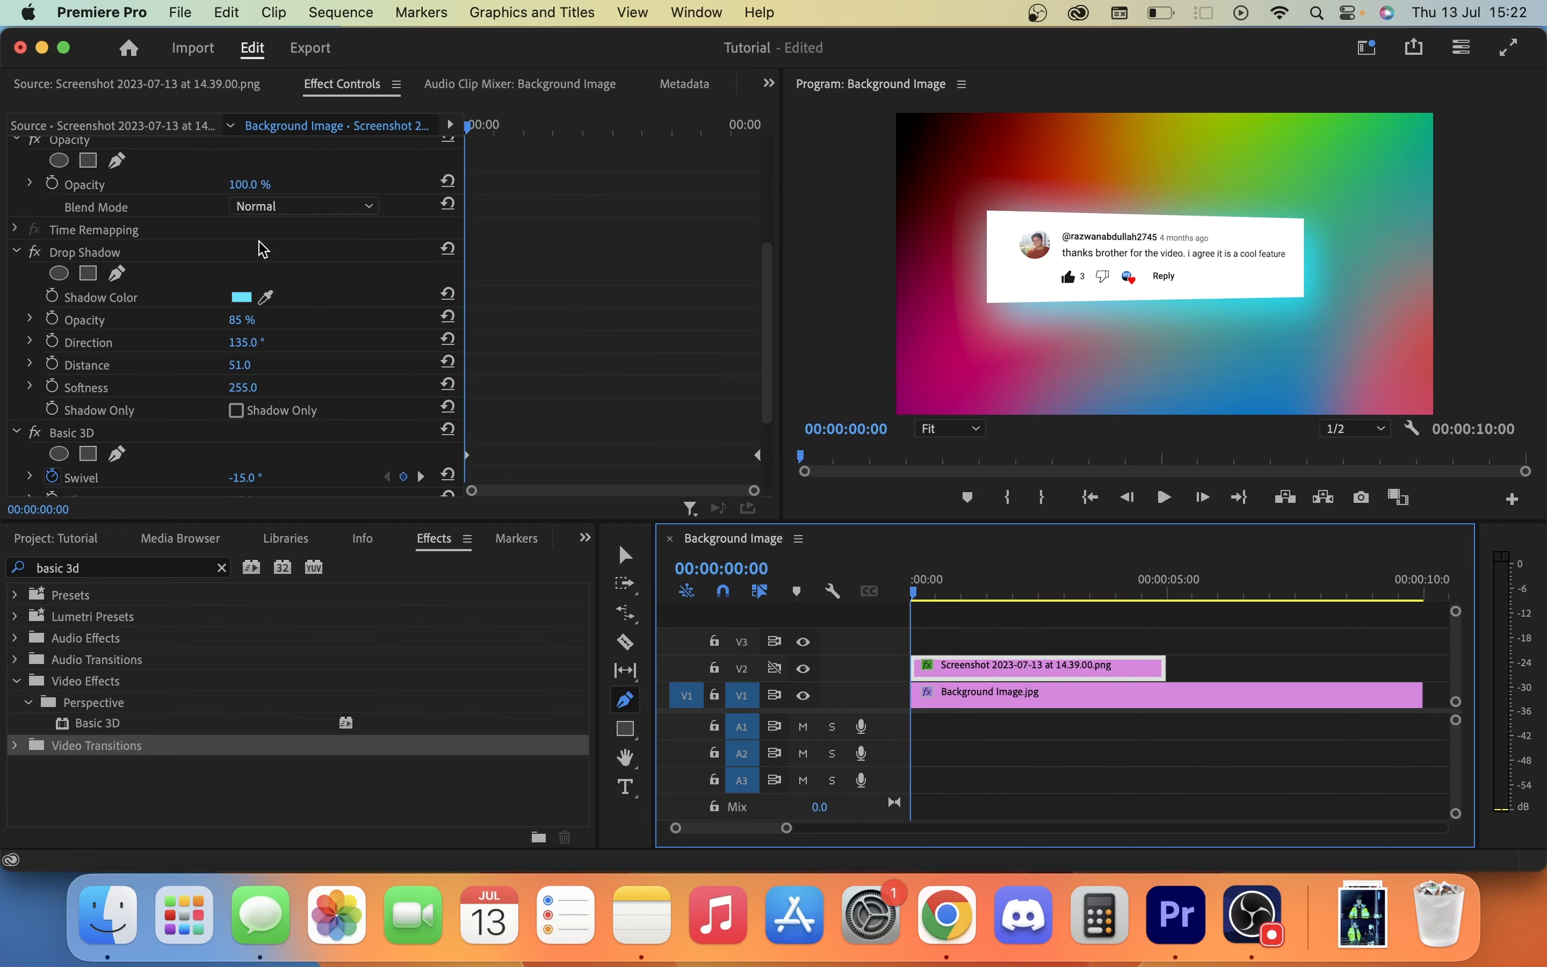
{"action": "scroll", "coordinate": [262, 249], "scroll_direction": "up", "scroll_amount": 5}
{"action": "left_click", "coordinate": [305, 193]}
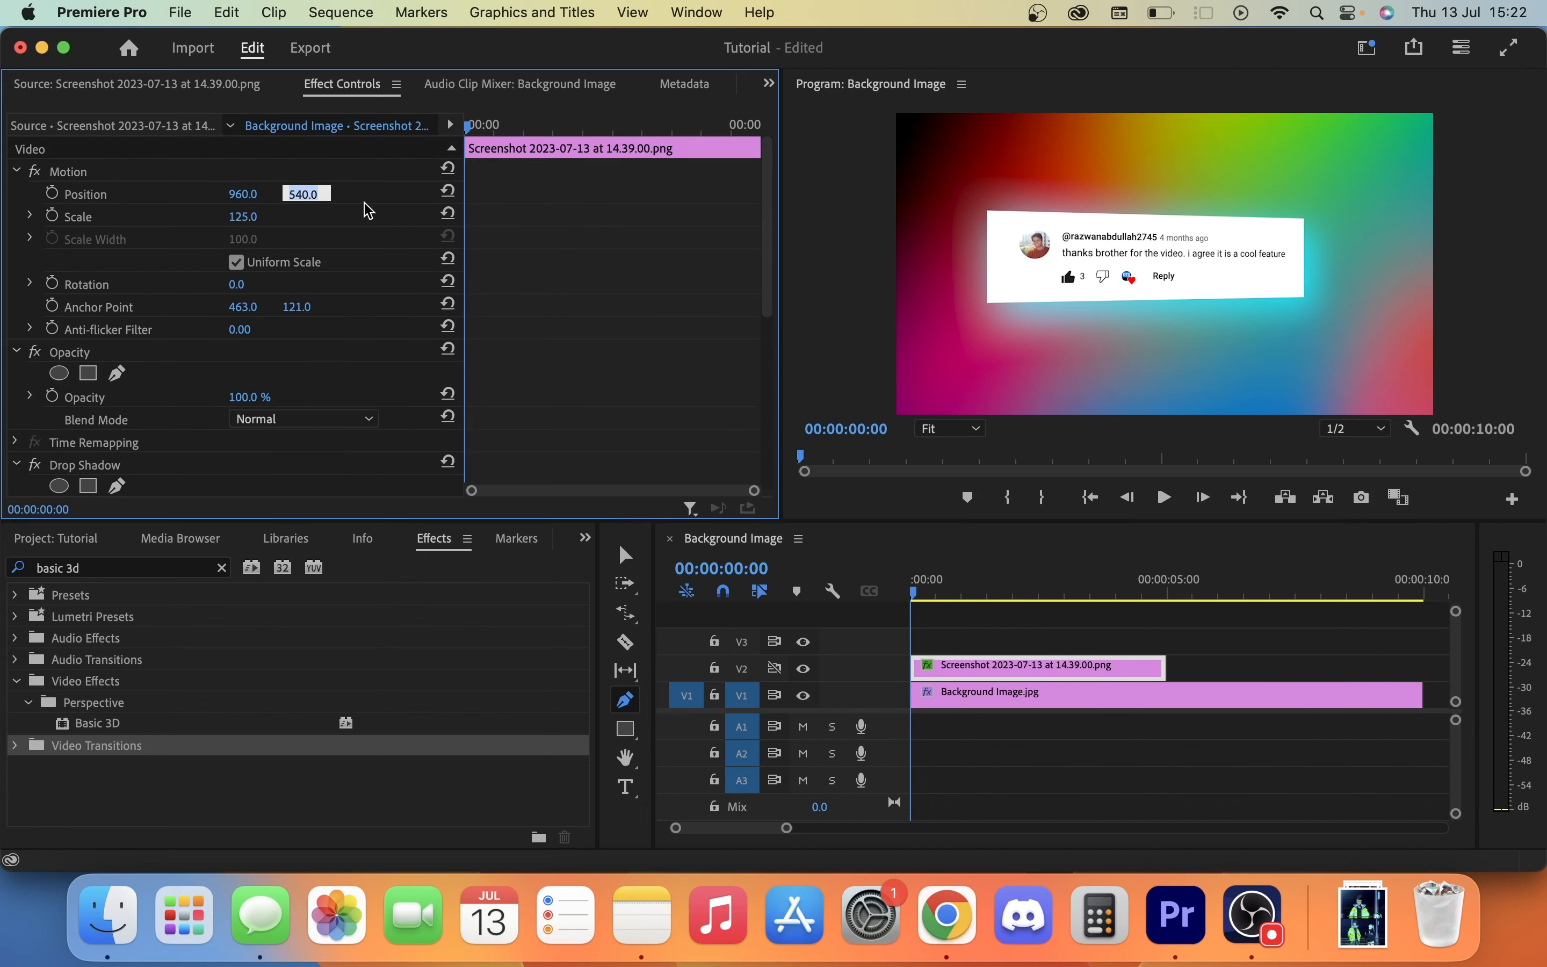
{"action": "type", "text": "-415"}
{"action": "key", "text": "Return"}
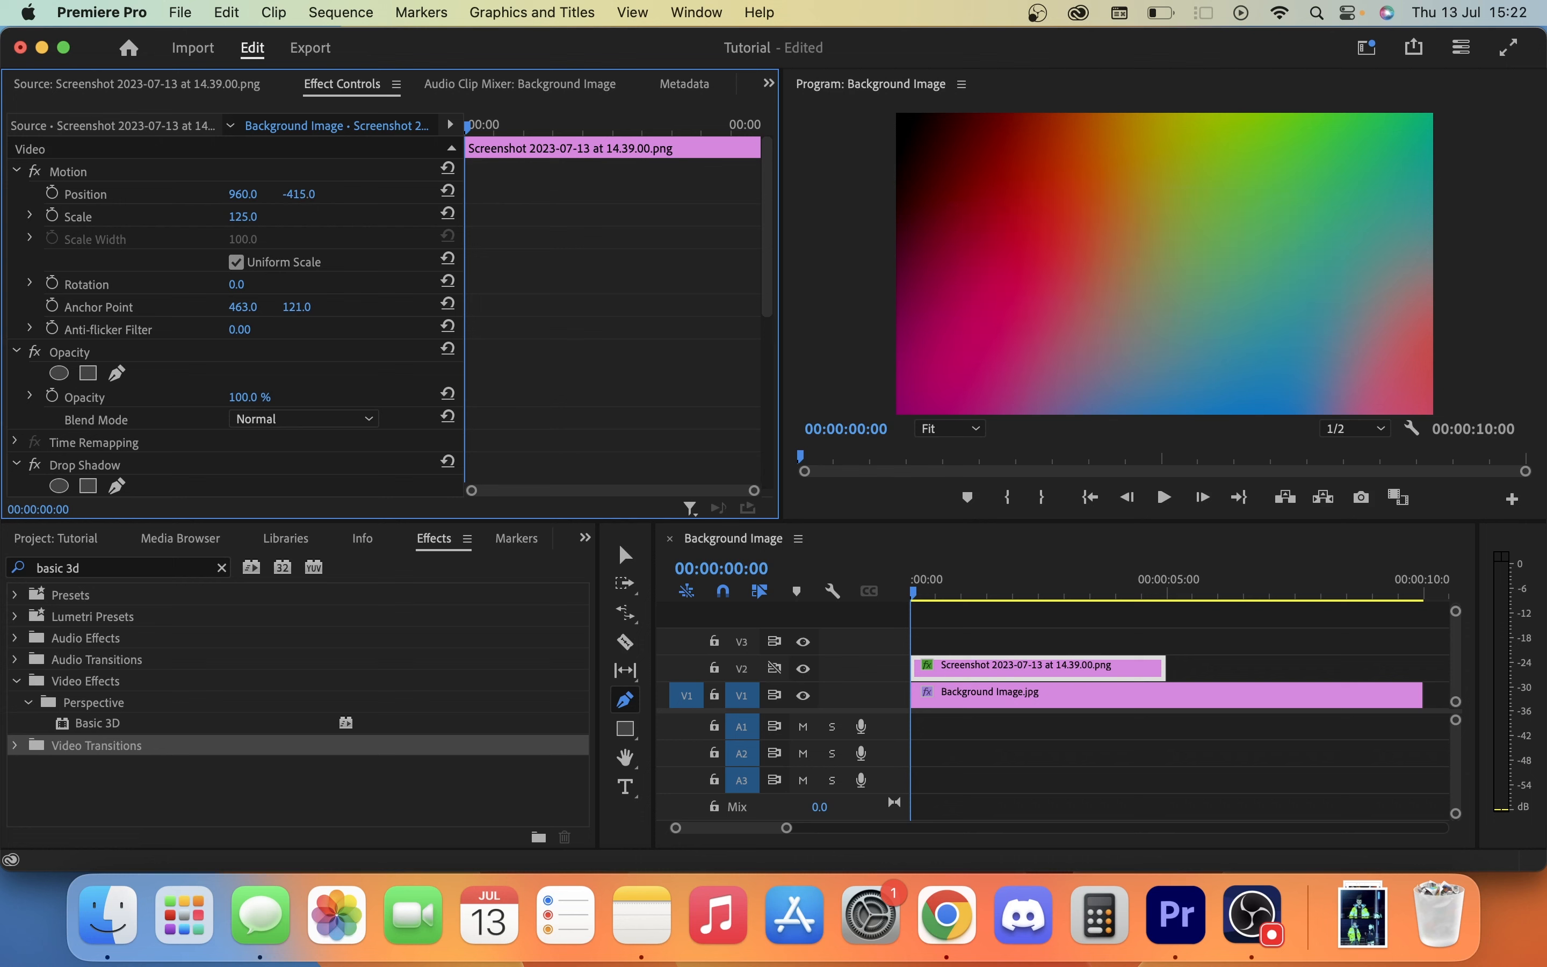
{"action": "left_click", "coordinate": [52, 192]}
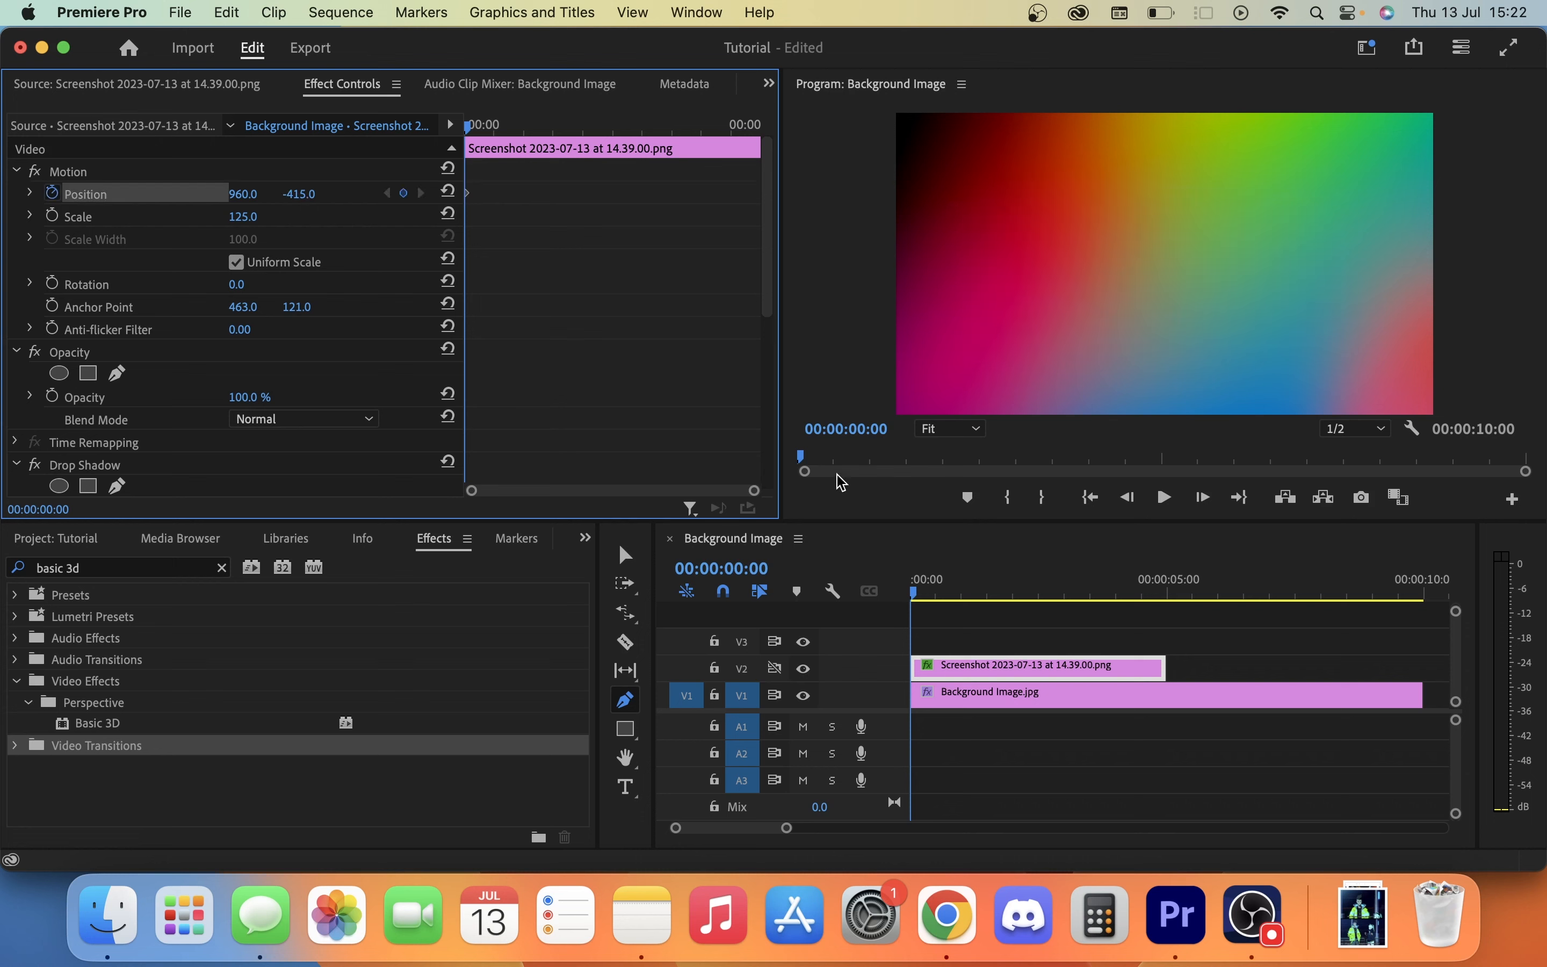
Add a second Position keyframe at 00:00:01:00 with the vertical position set to 540.
{"action": "left_click", "coordinate": [871, 429]}
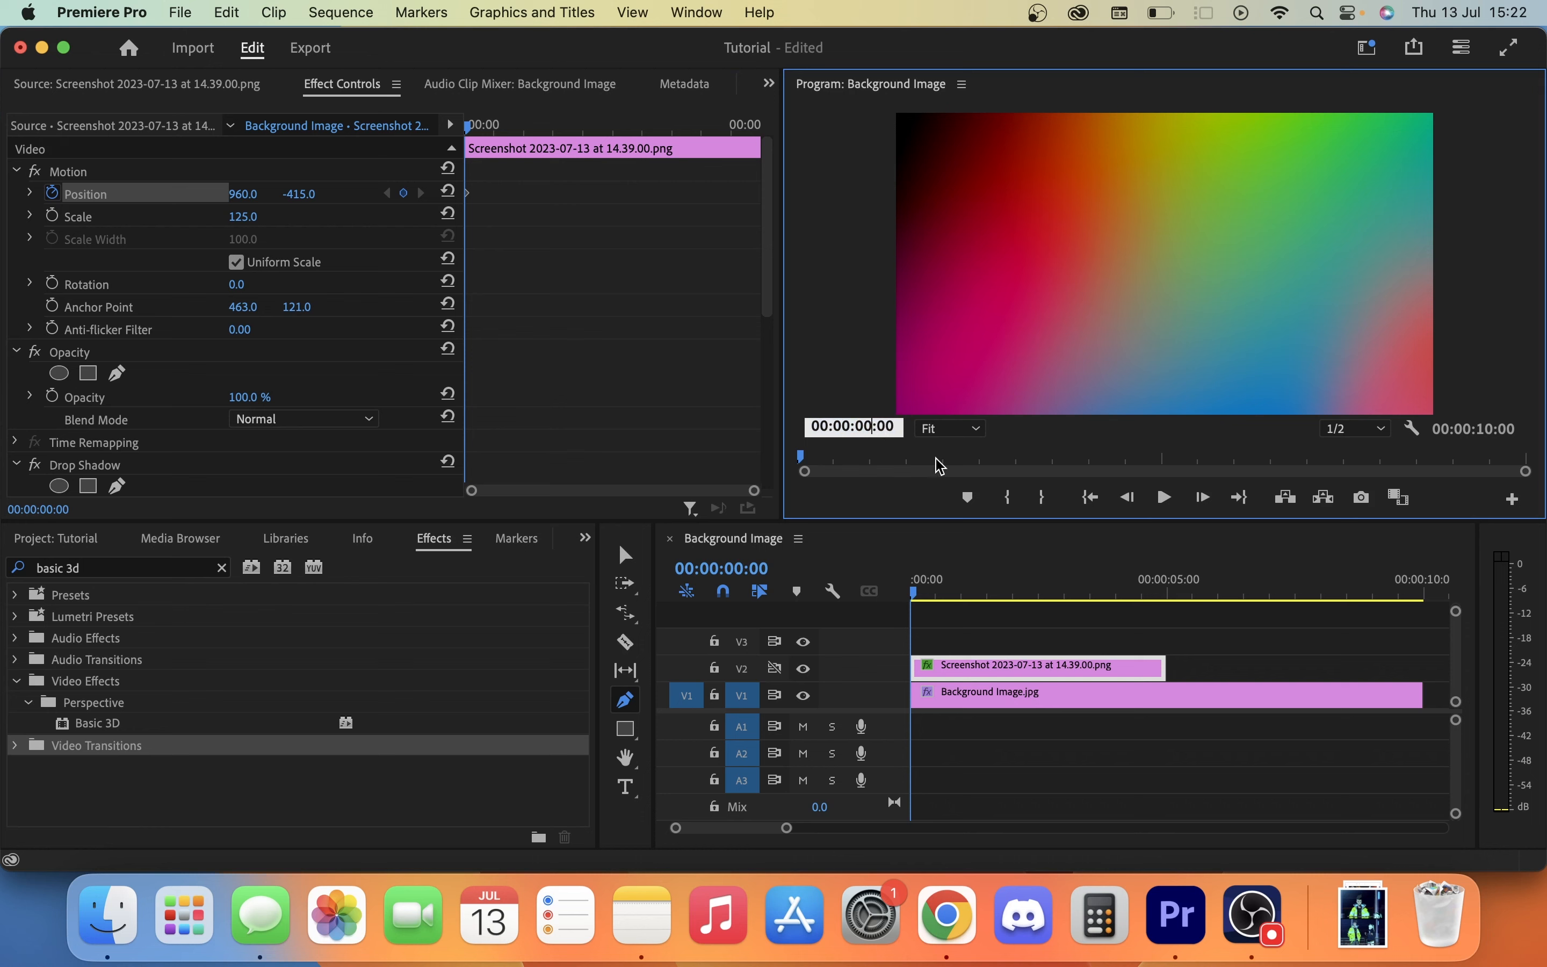
{"action": "type", "text": "1"}
{"action": "key", "text": "Return"}
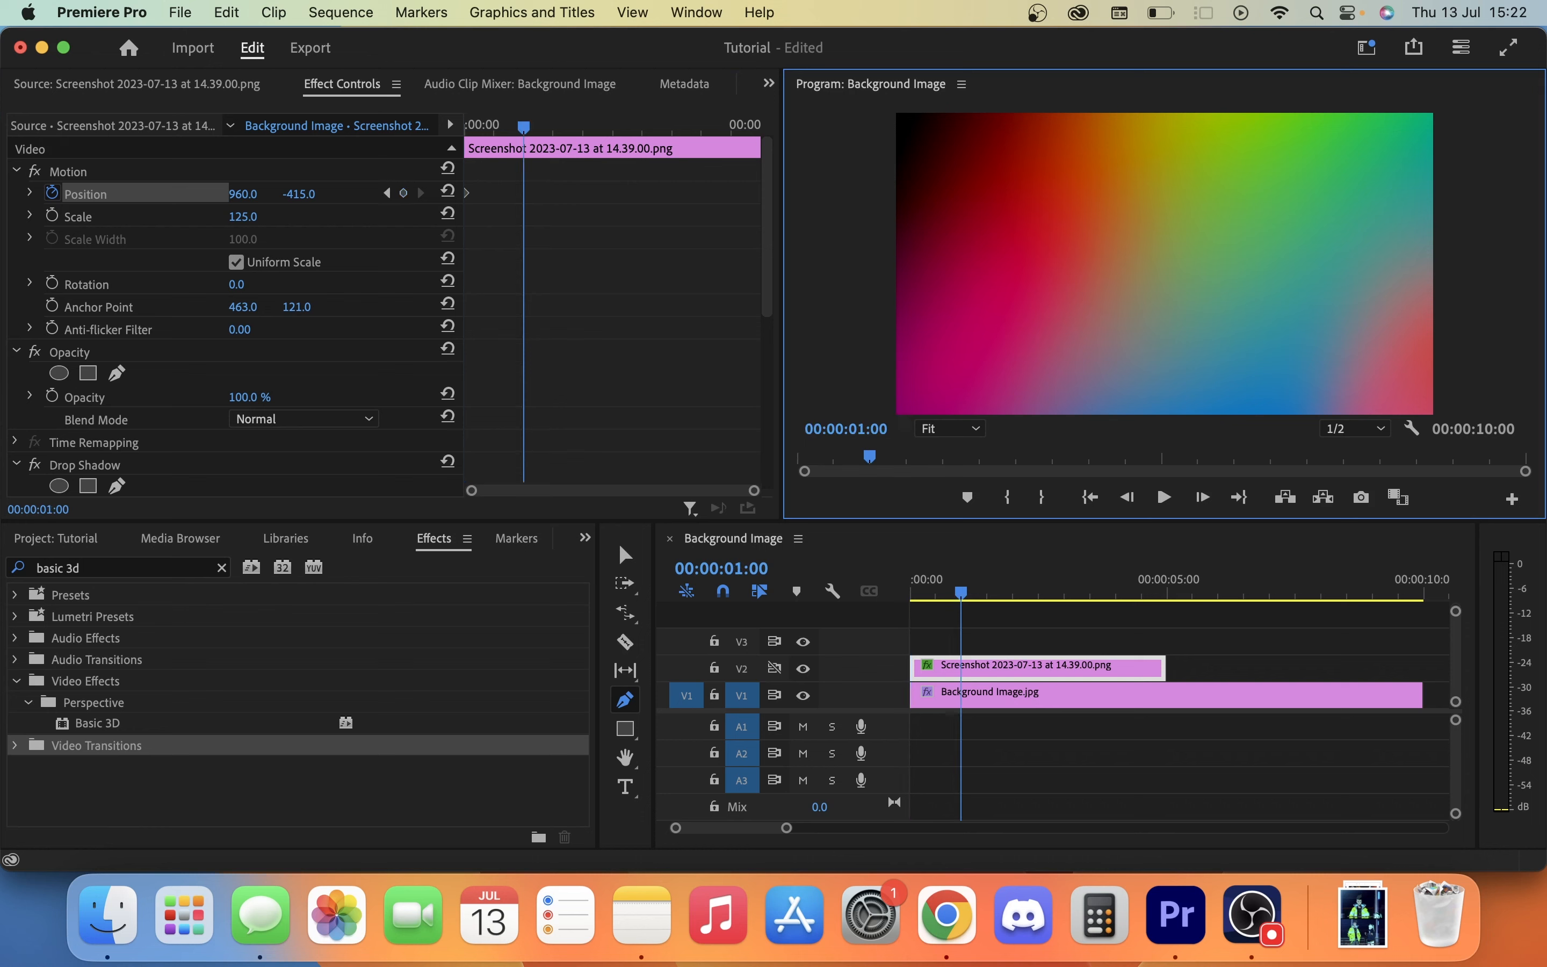
{"action": "left_click", "coordinate": [289, 198]}
{"action": "type", "text": "540"}
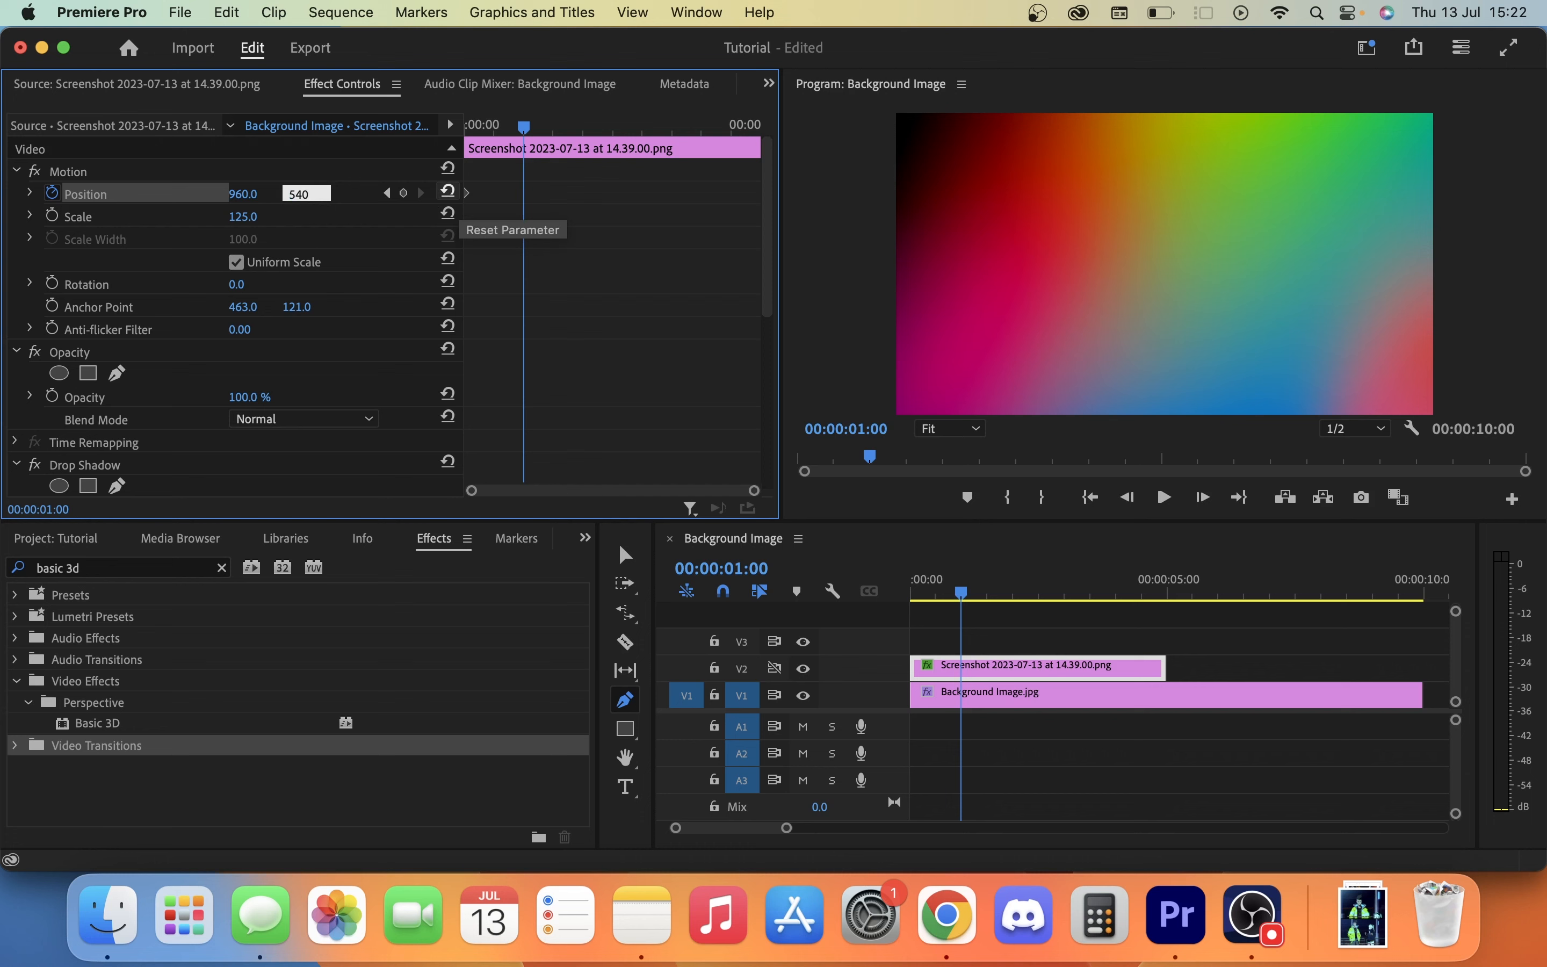
{"action": "key", "text": "Return"}
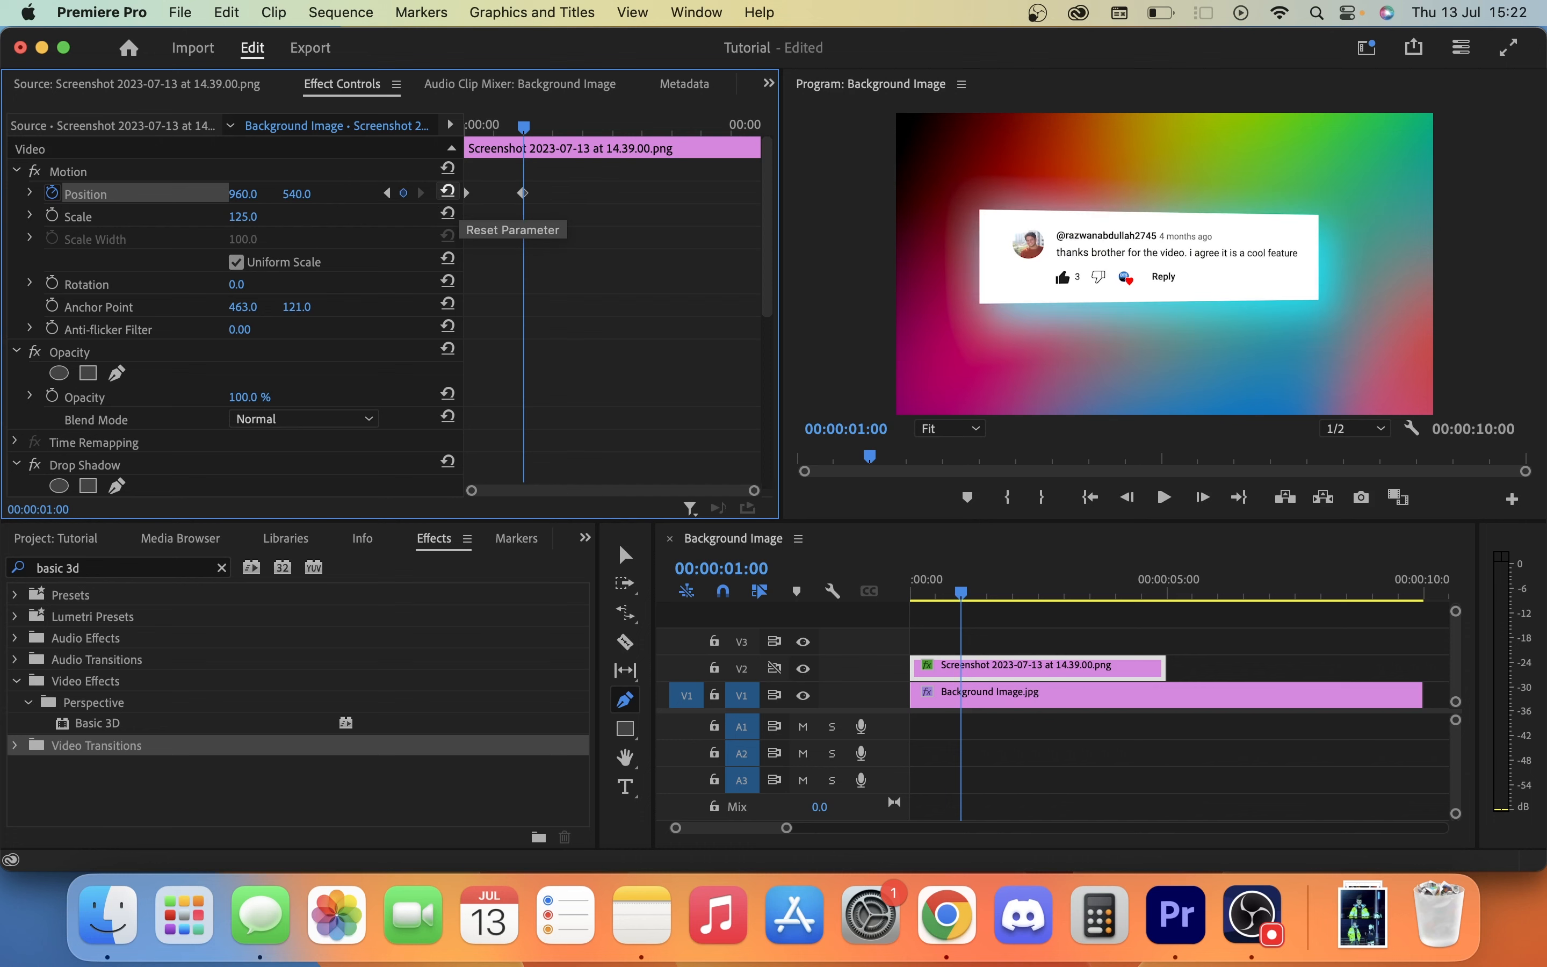
Play the sequence from its start to about 00:00:04:05 to preview the slide-in animation over the background.
{"action": "left_click", "coordinate": [1086, 502]}
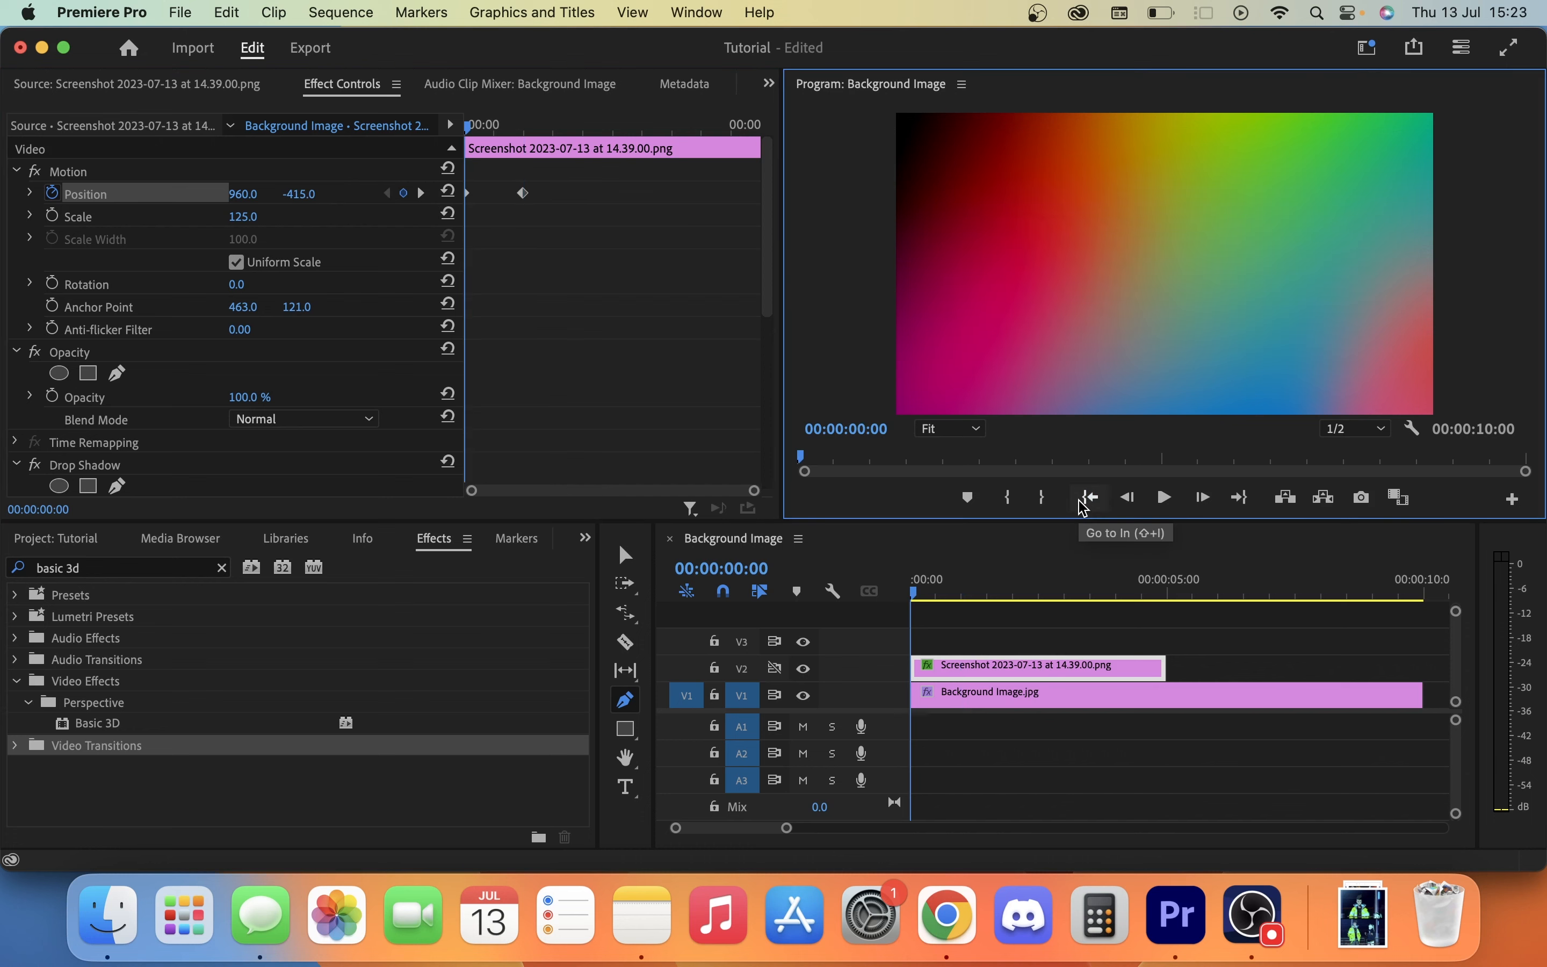
{"action": "key", "text": "space"}
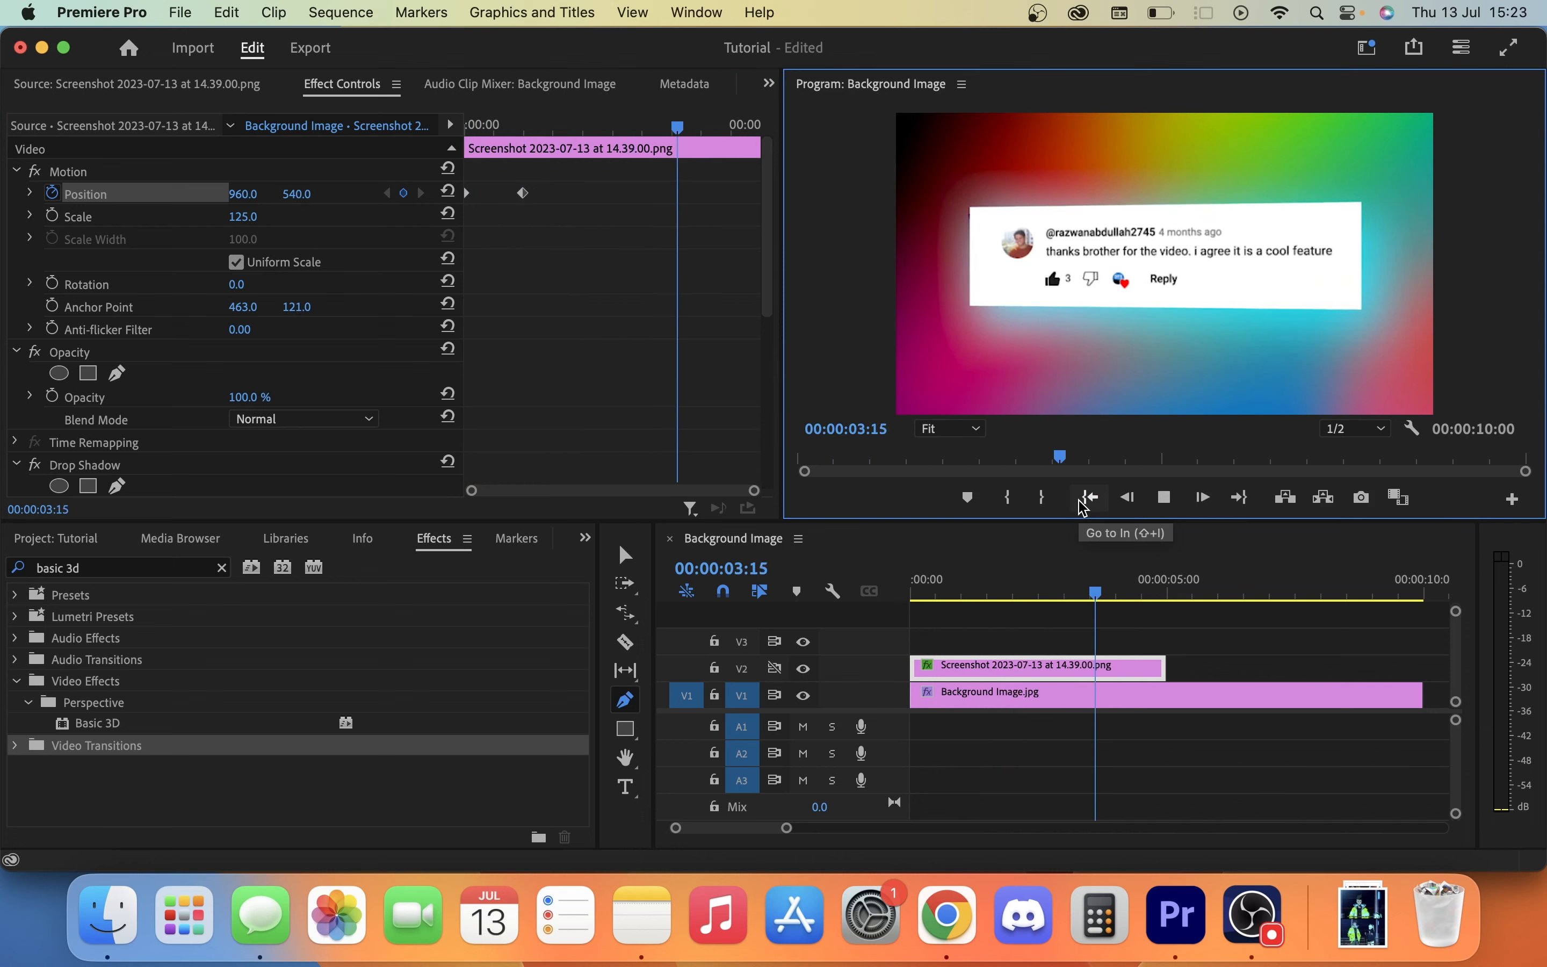
{"action": "key", "text": "space"}
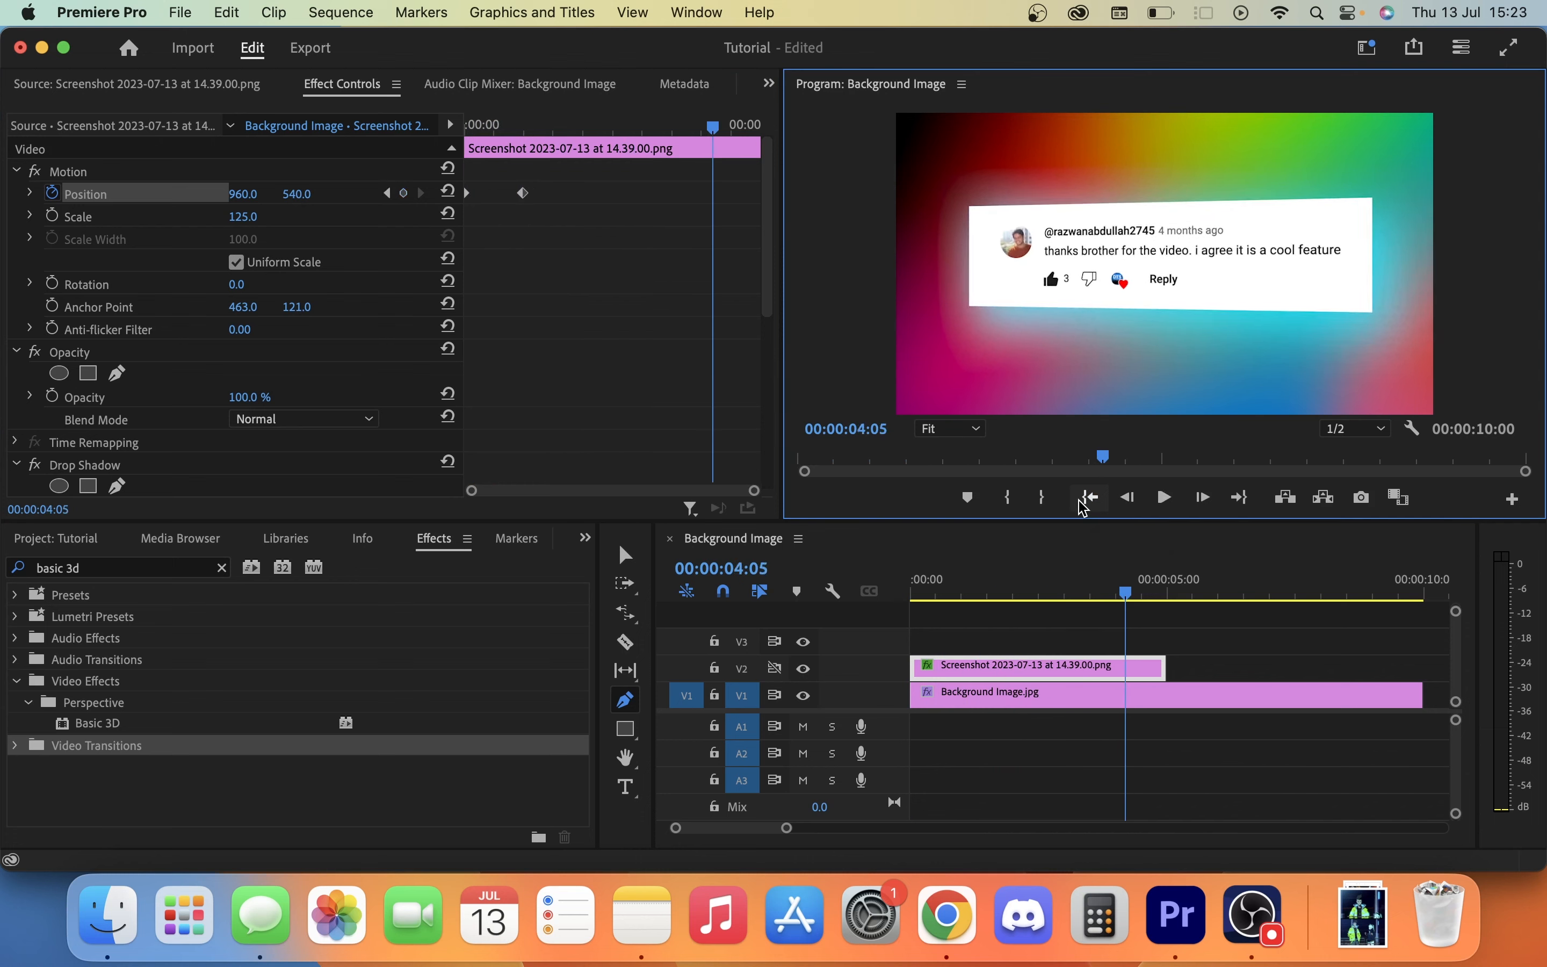